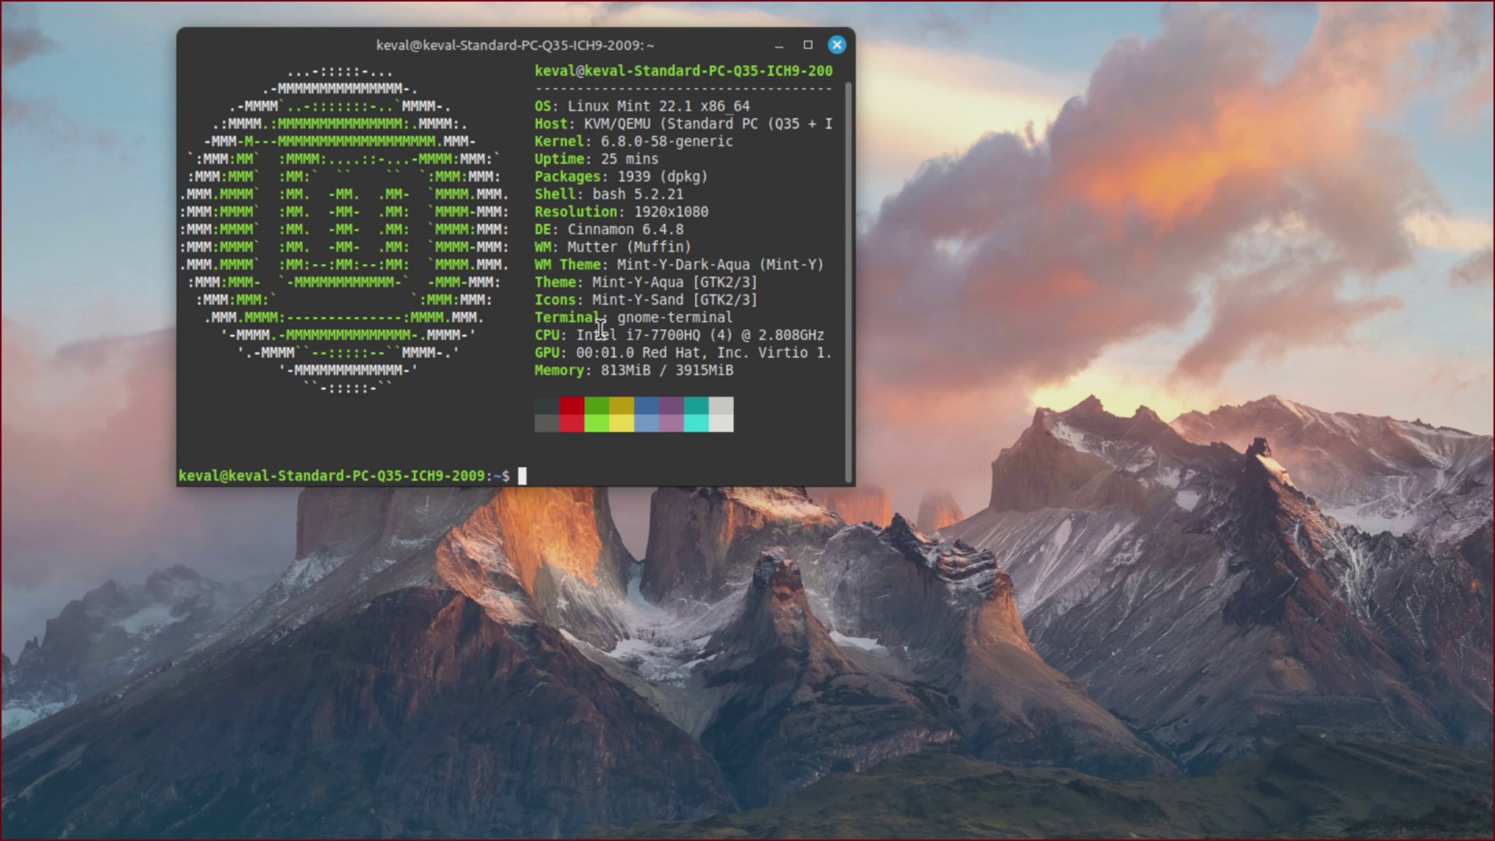
text(sudo ap)
text(y)
Run sudo apt update and sudo apt upgrade; nothing installs and ubuntu-drivers-common stays deferred
key(BackSpace)
key(BackSpace)
text(t )
text(update)
key(Return)
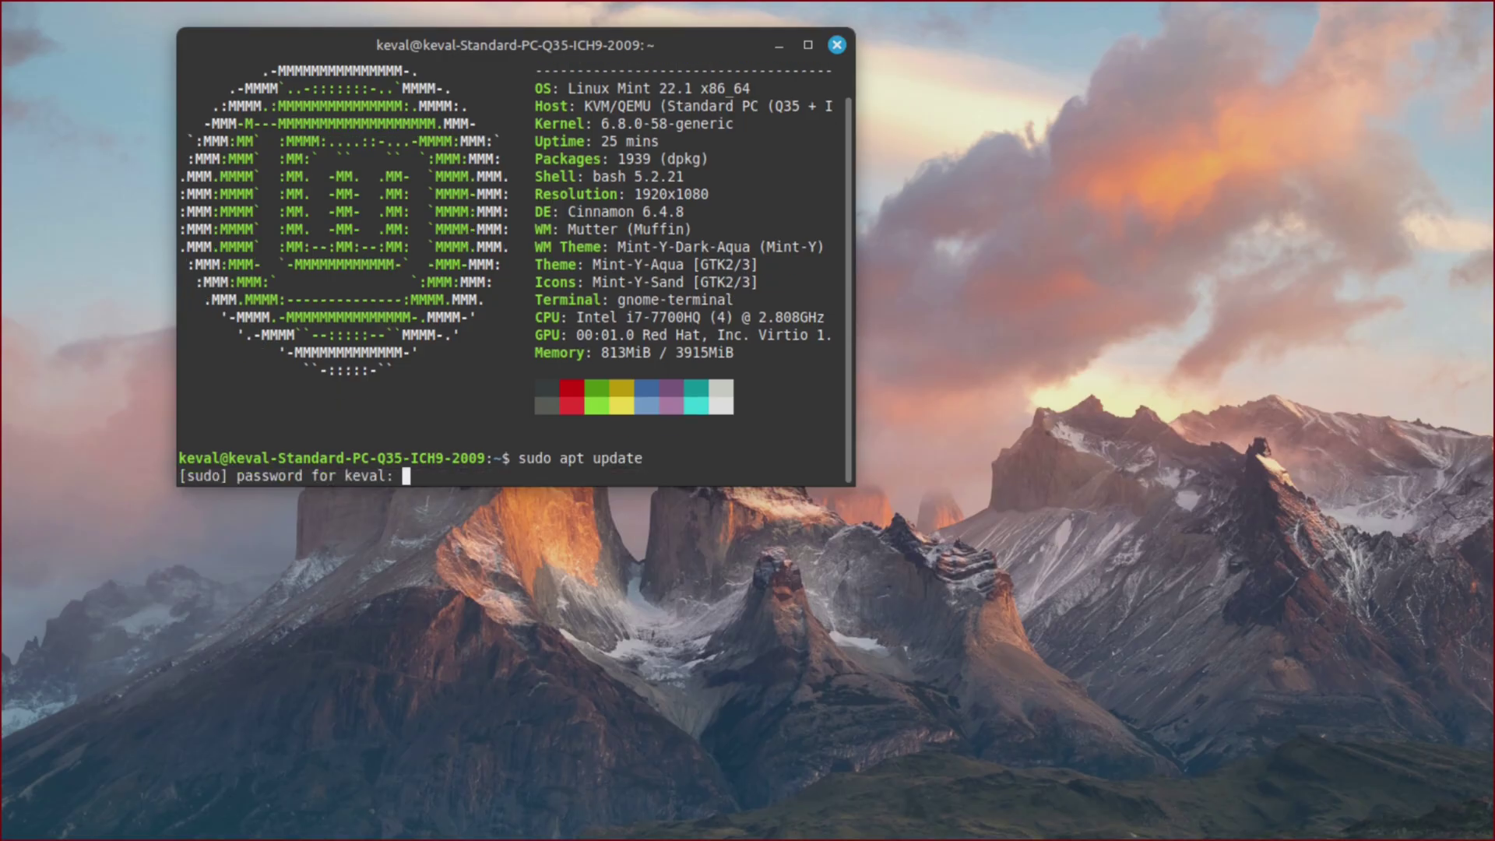
text(****)
key(Return)
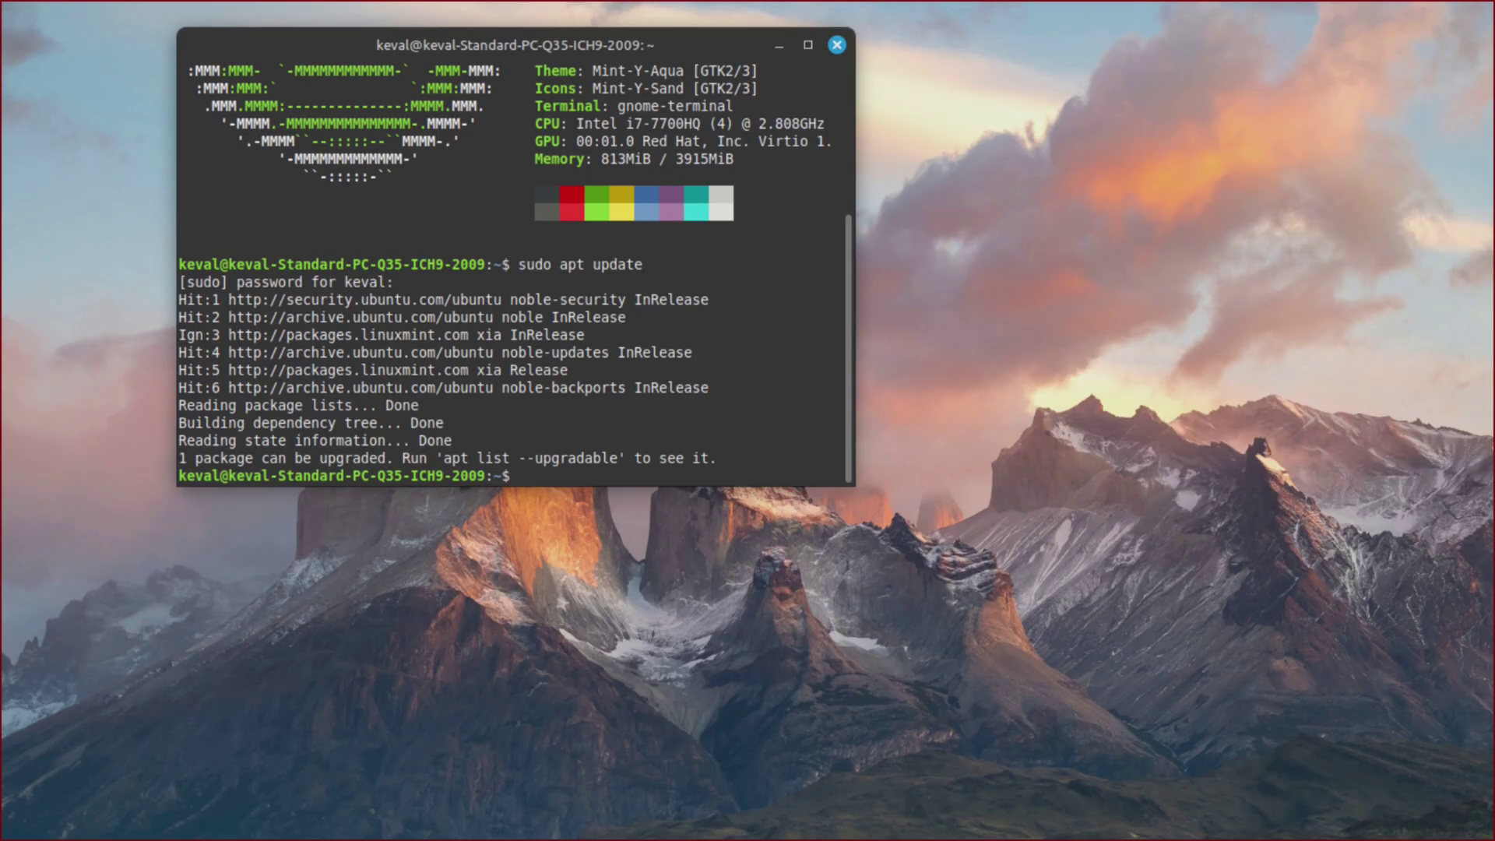
text(sudo)
text( apt )
text(up)
text(grade)
key(Return)
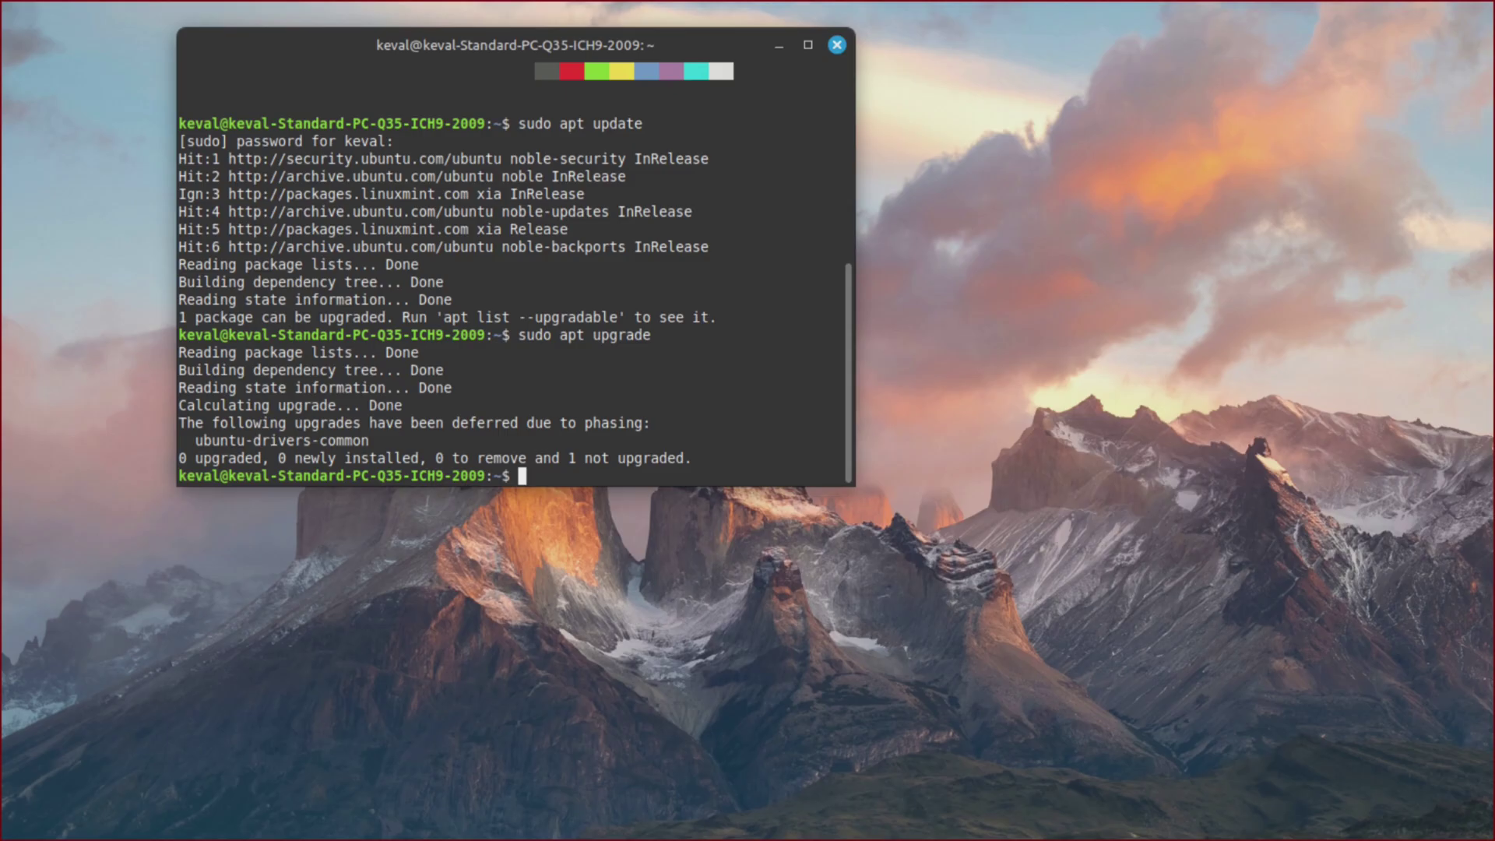
text(sudp )
text(apt inst)
text(all pulseau)
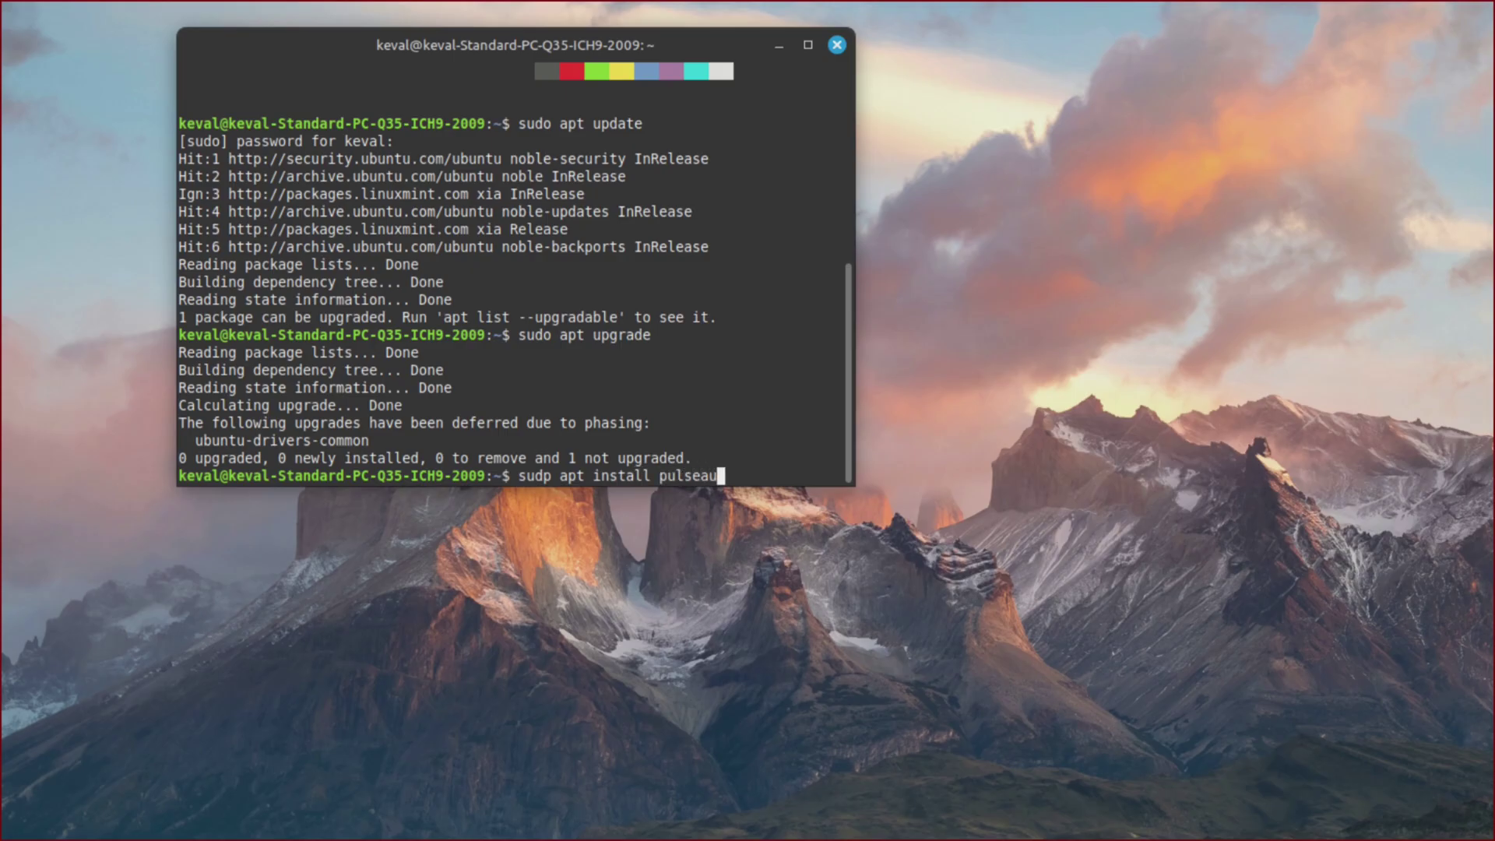
text(dio)
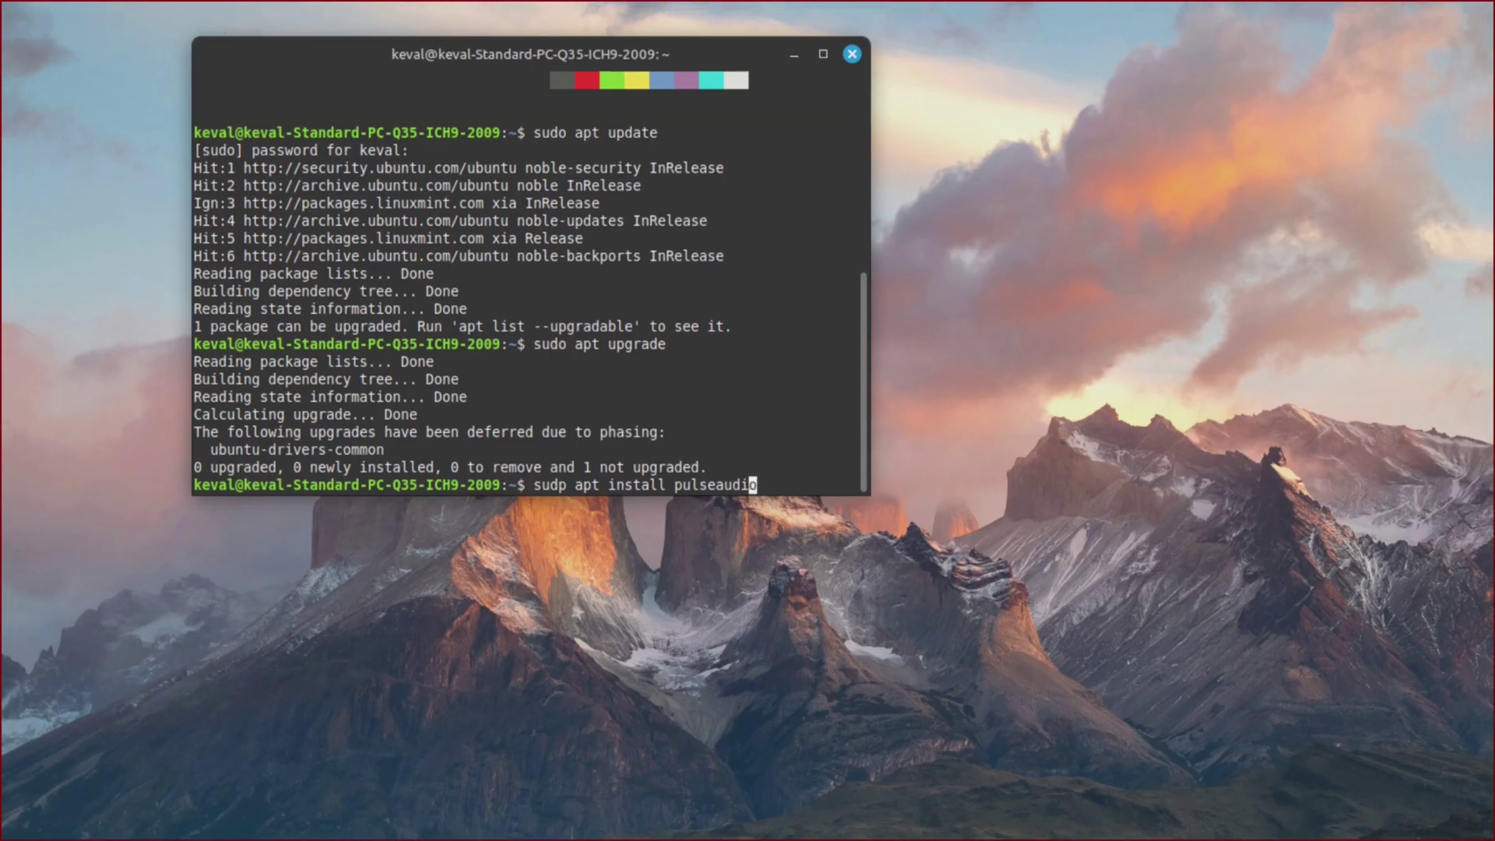
Install pulseaudio, answering y, then start installing pulseaudio-module-bluetooth
key(Left)
key(Left)
key(Left)
key(BackSpace)
text(o)
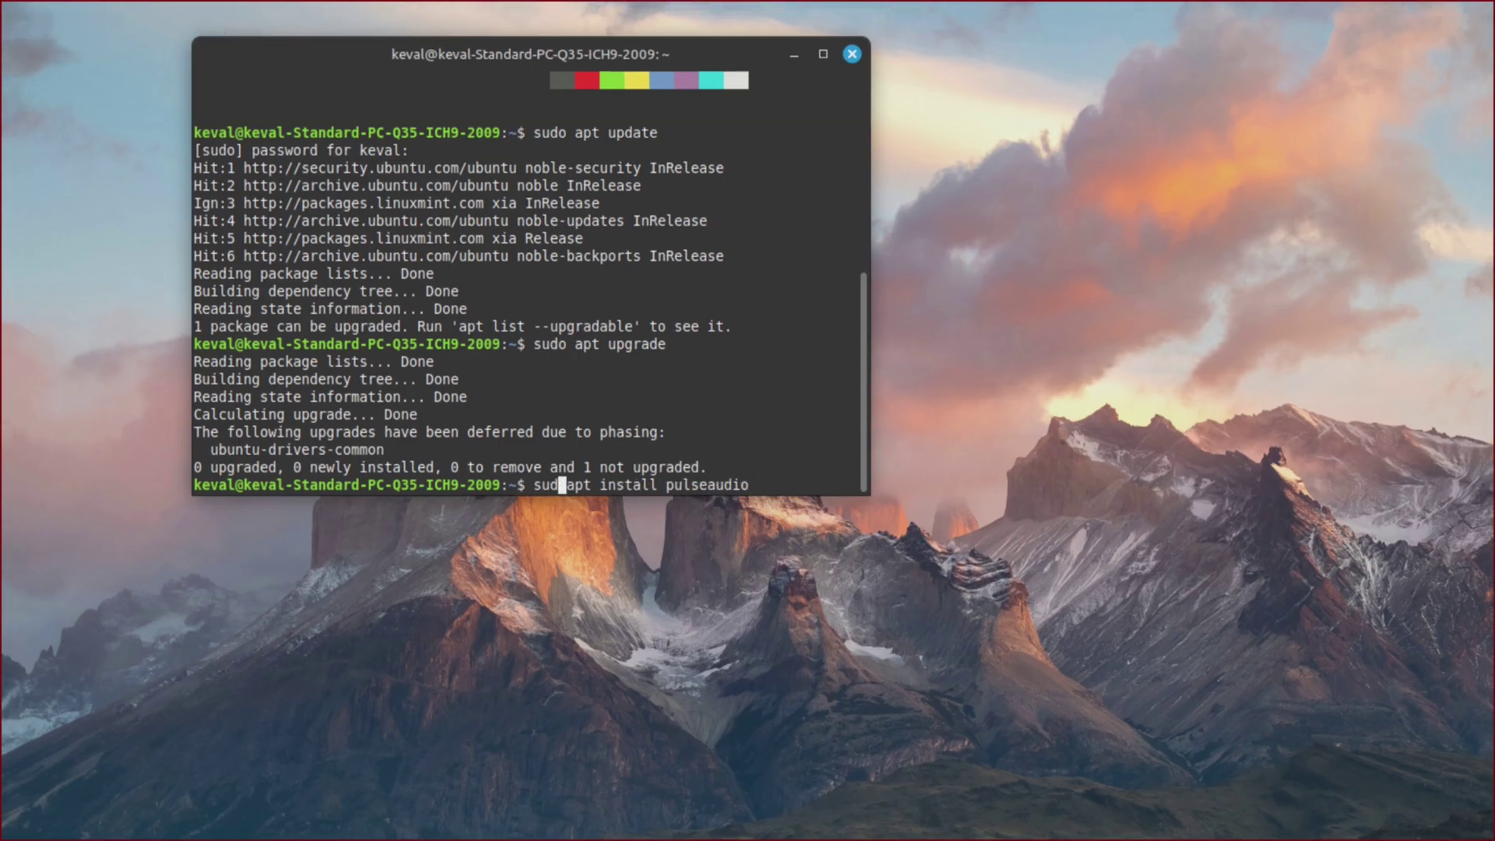
key(Return)
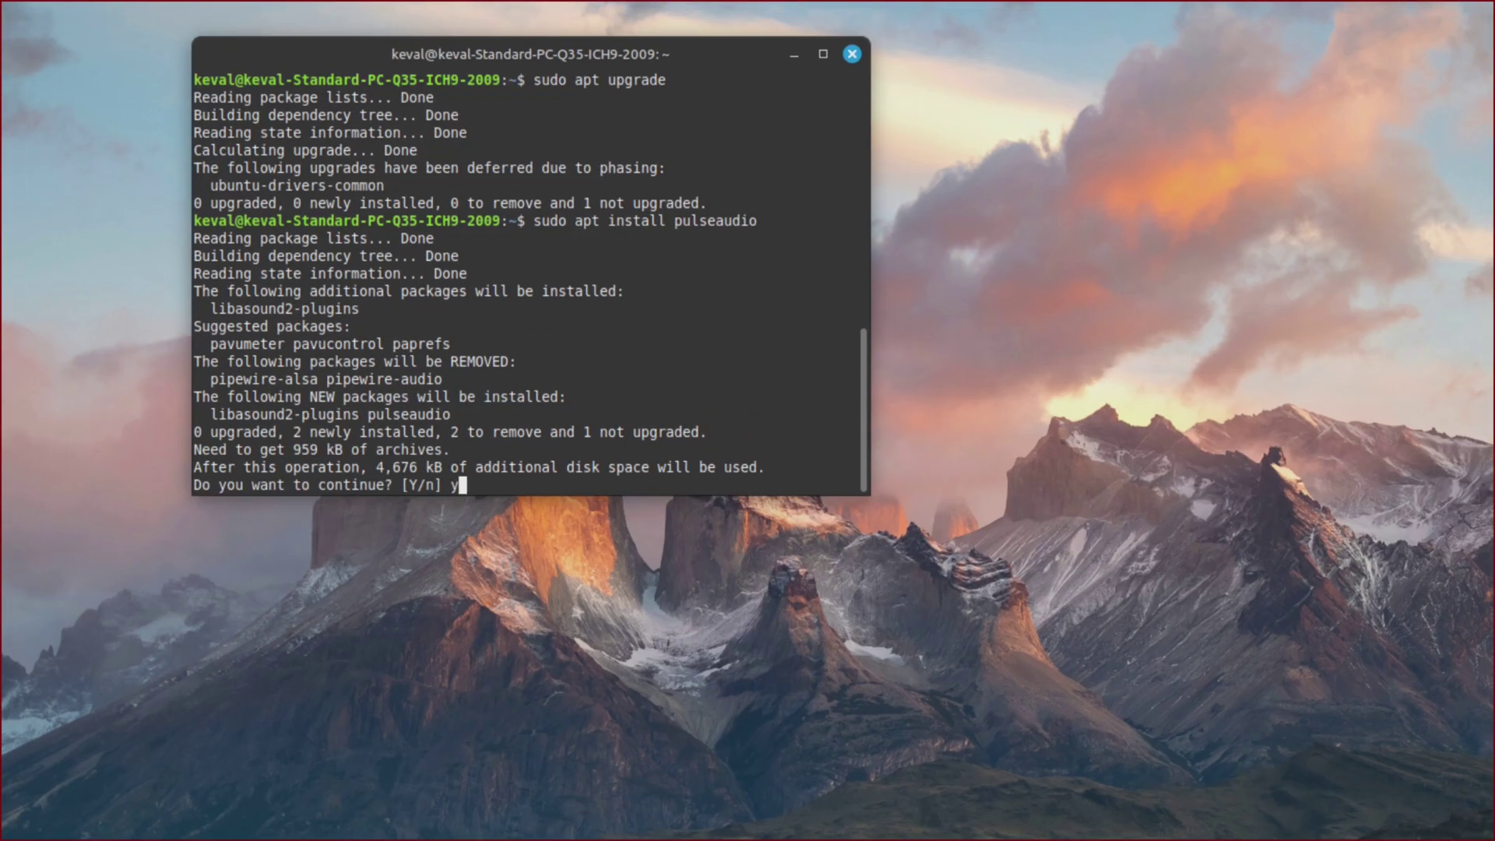
text(y)
key(Return)
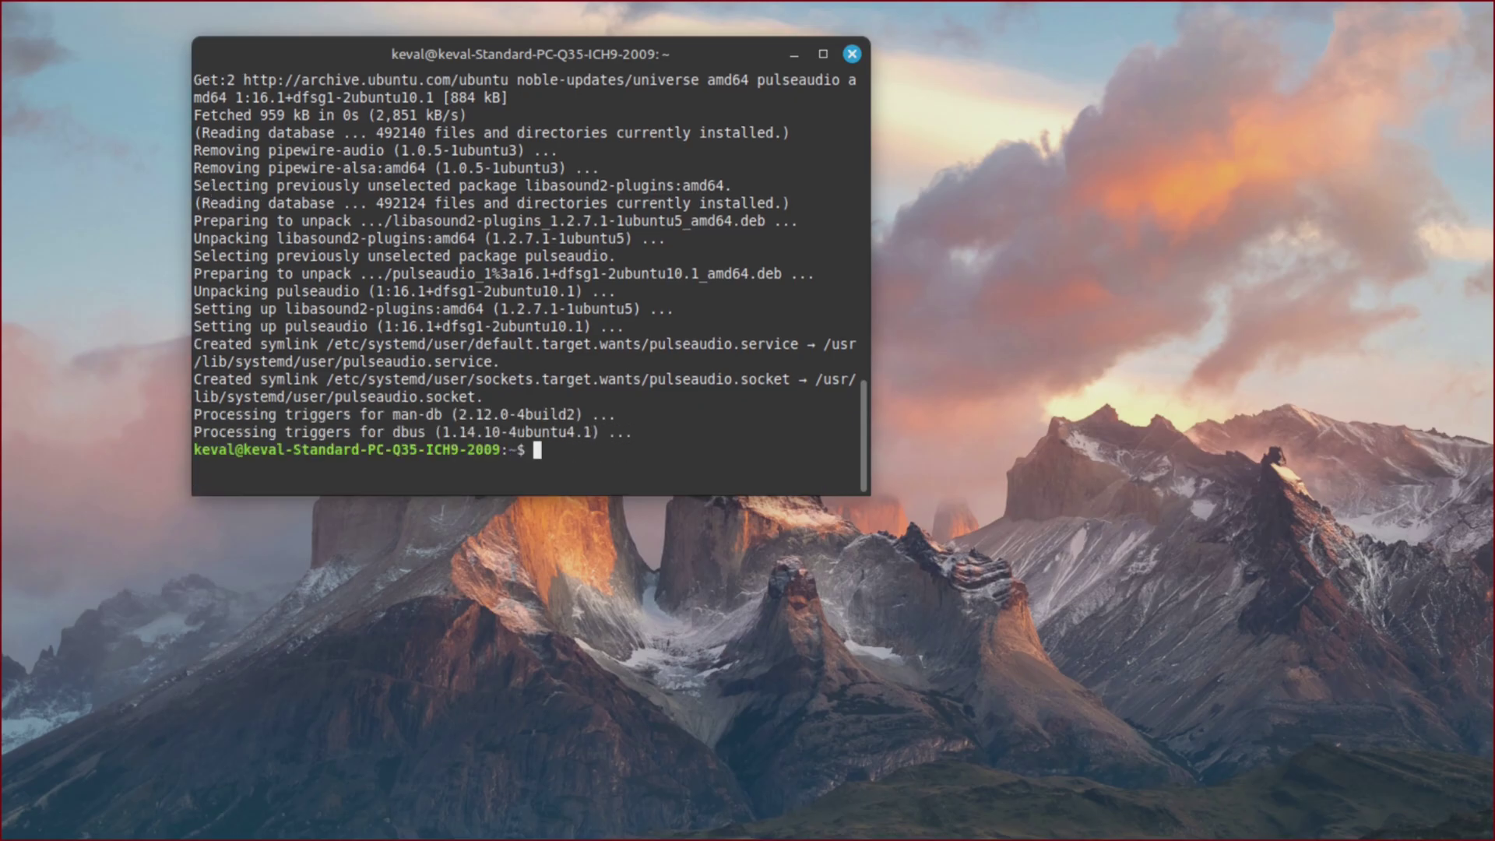
text(sudo ap)
text(t install pu)
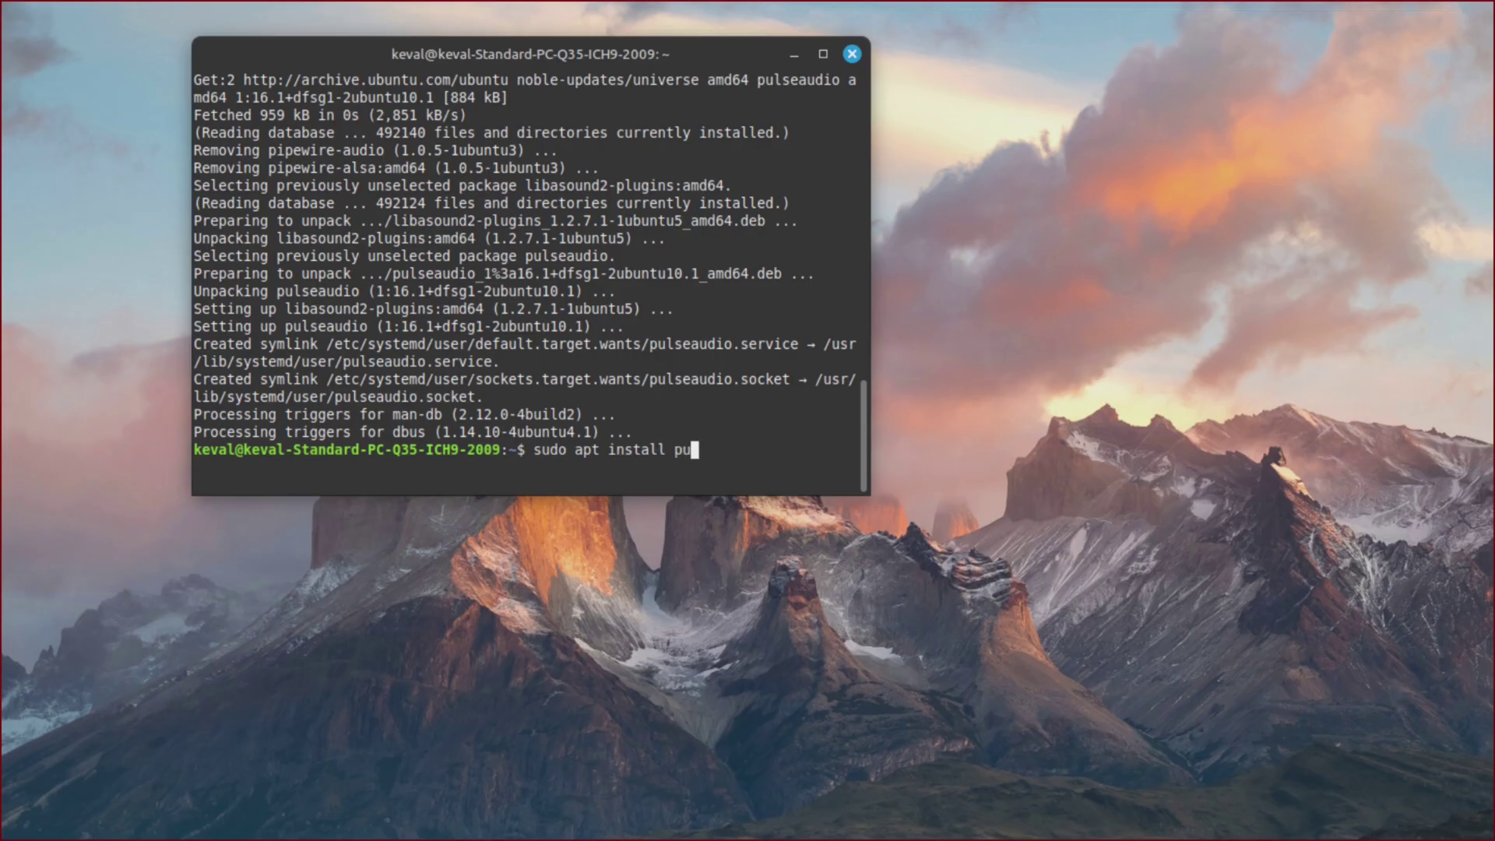
text(lseaudio)
text(-module-)
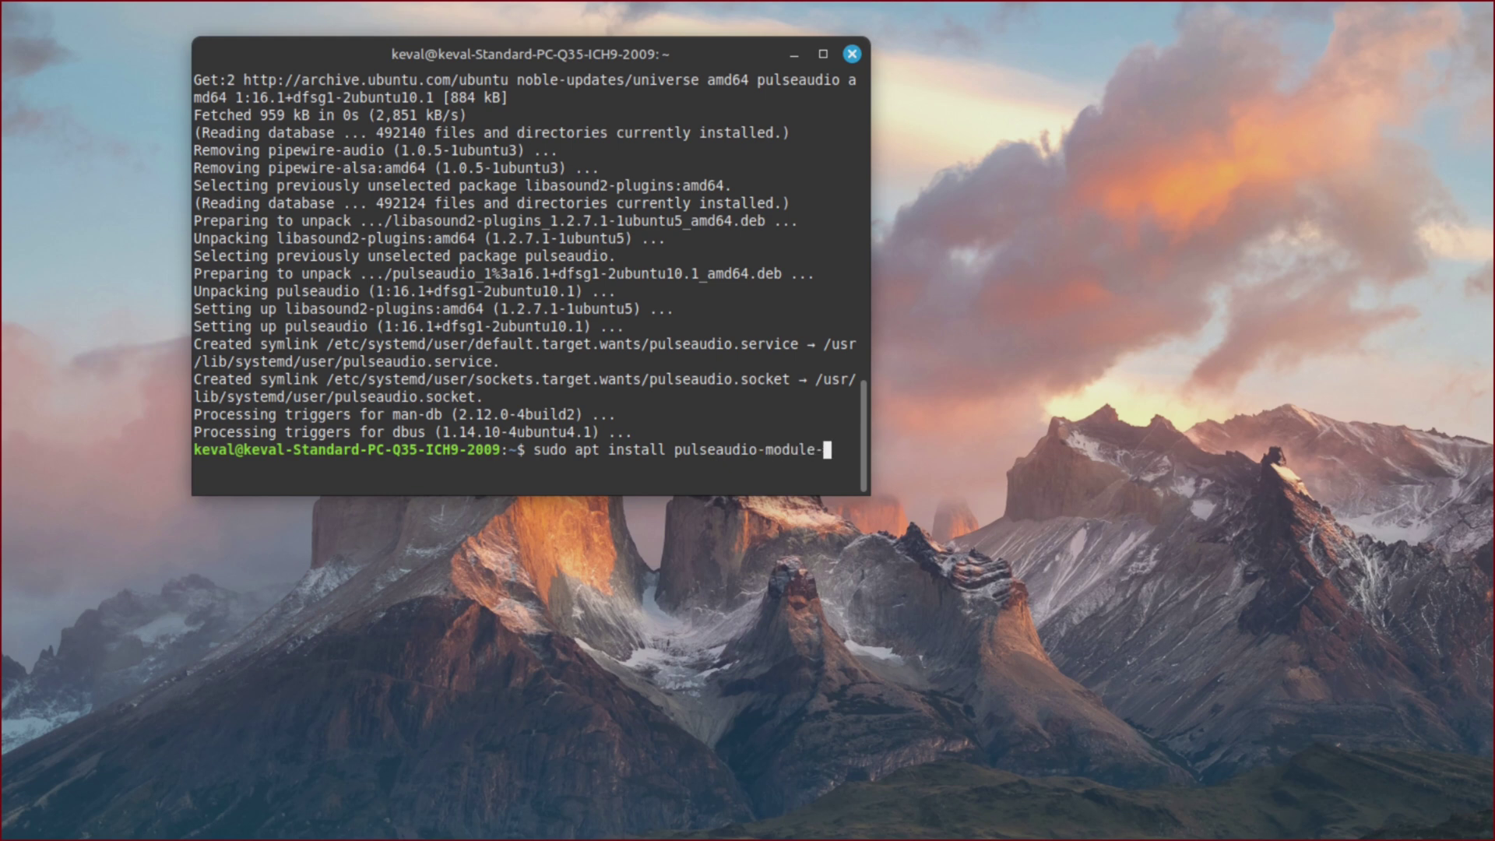
text(bluetooth)
key(Return)
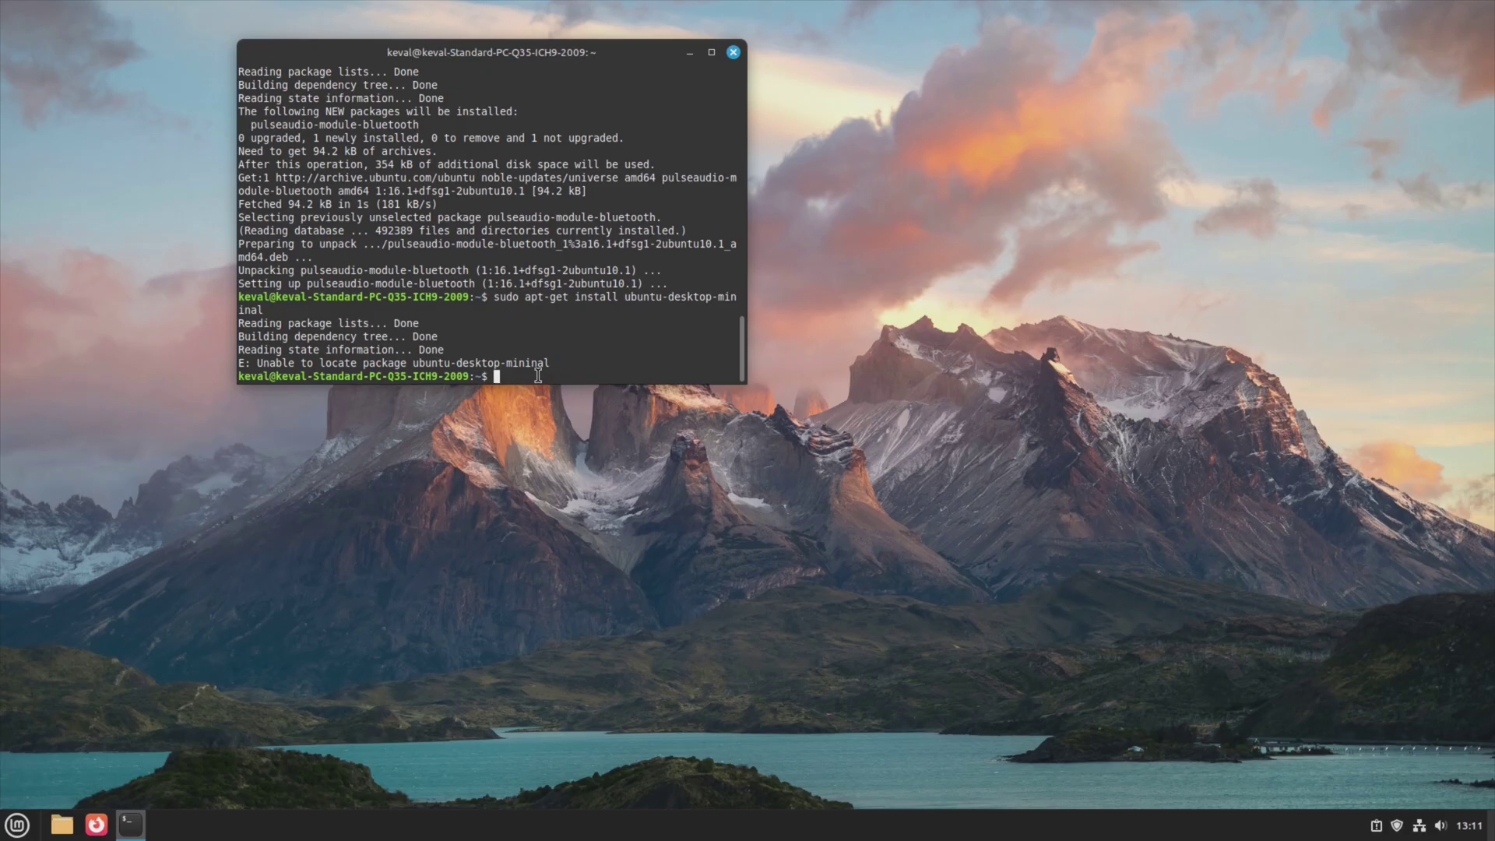
text(sudo a)
text(pt-get i)
text(nstall ubunt)
text(u-desktop)
text(-mo)
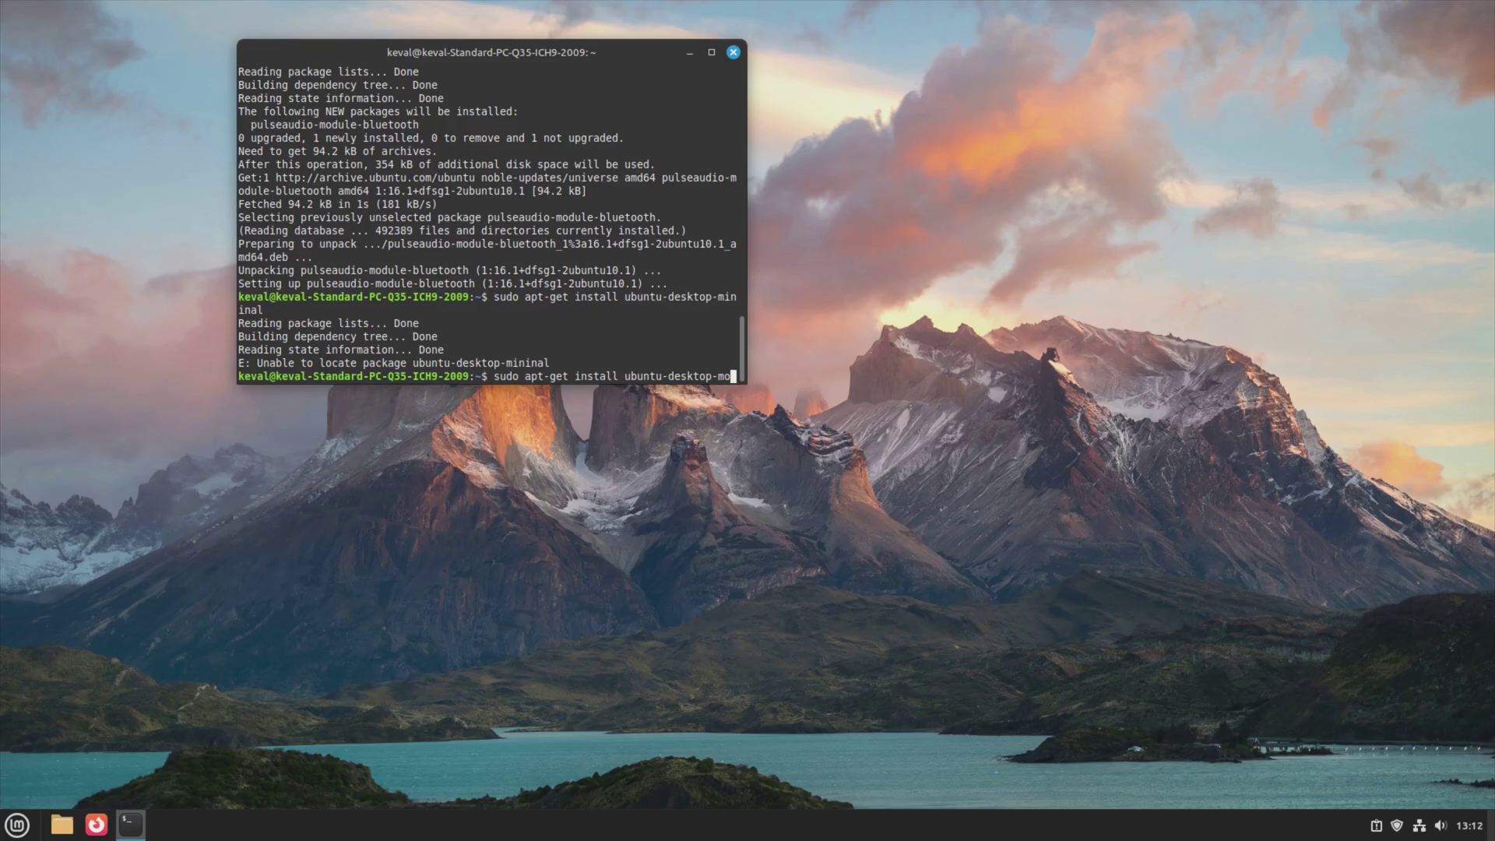
Fix the package-name typo and run sudo apt-get install ubuntu-desktop-minimal
key(BackSpace)
text(inima)
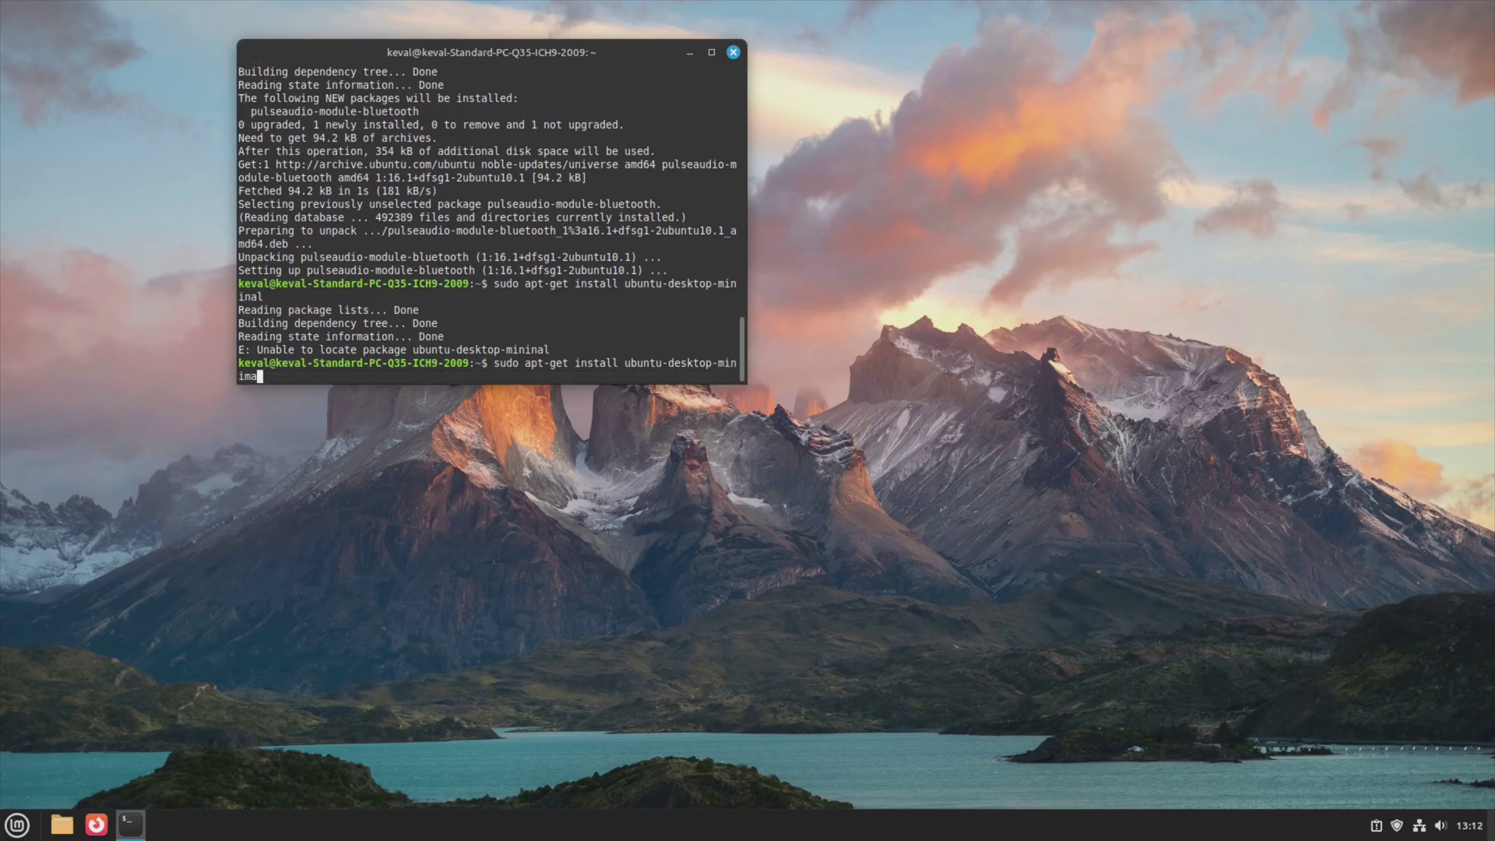
text(l)
key(Return)
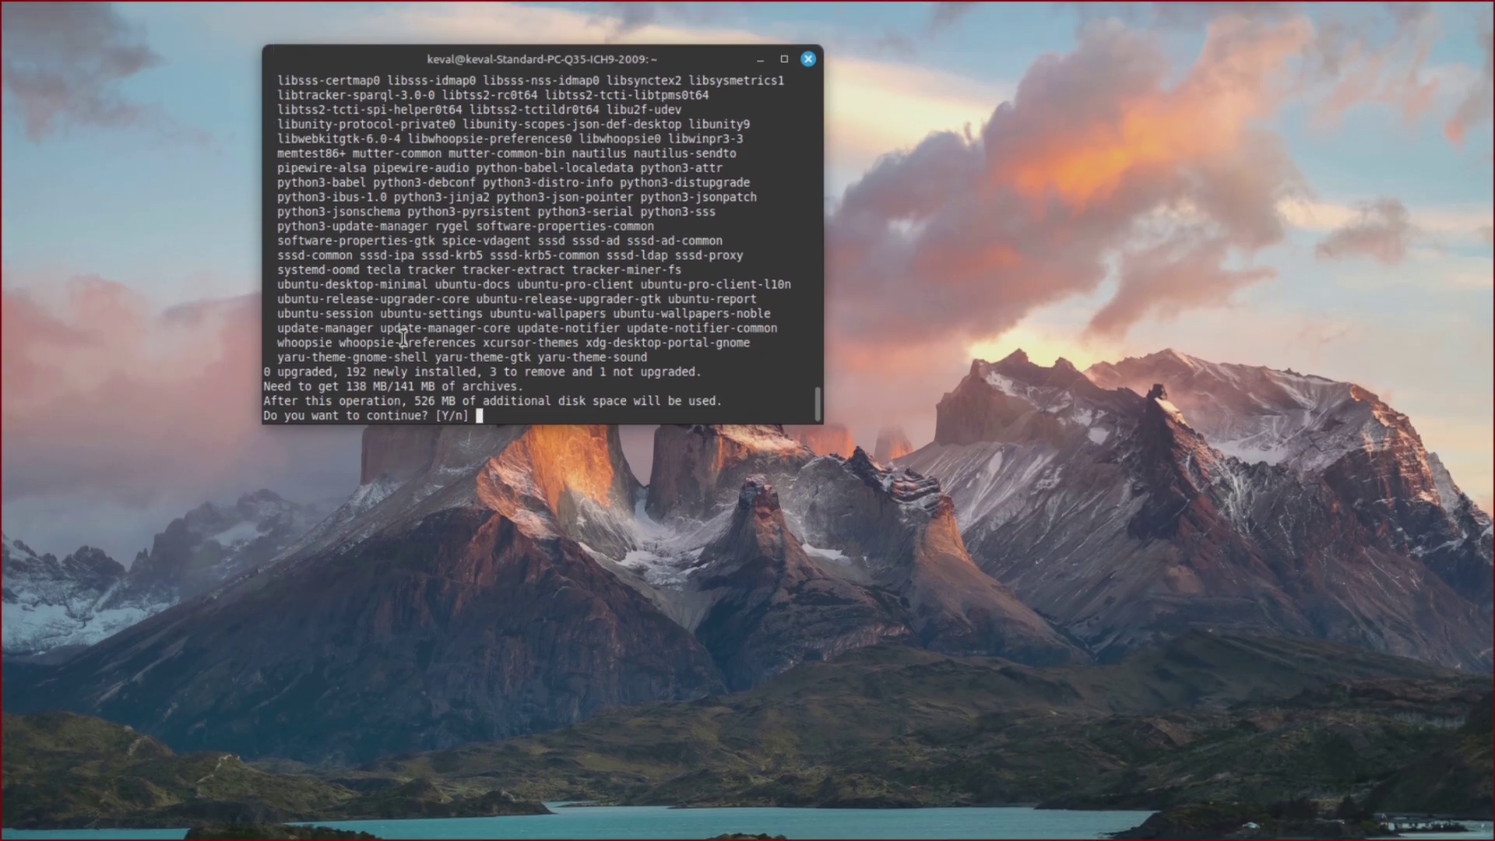
text(y)
Accept the 192-package install, dismiss the gdm3 notice and keep gdm3 as default
key(Return)
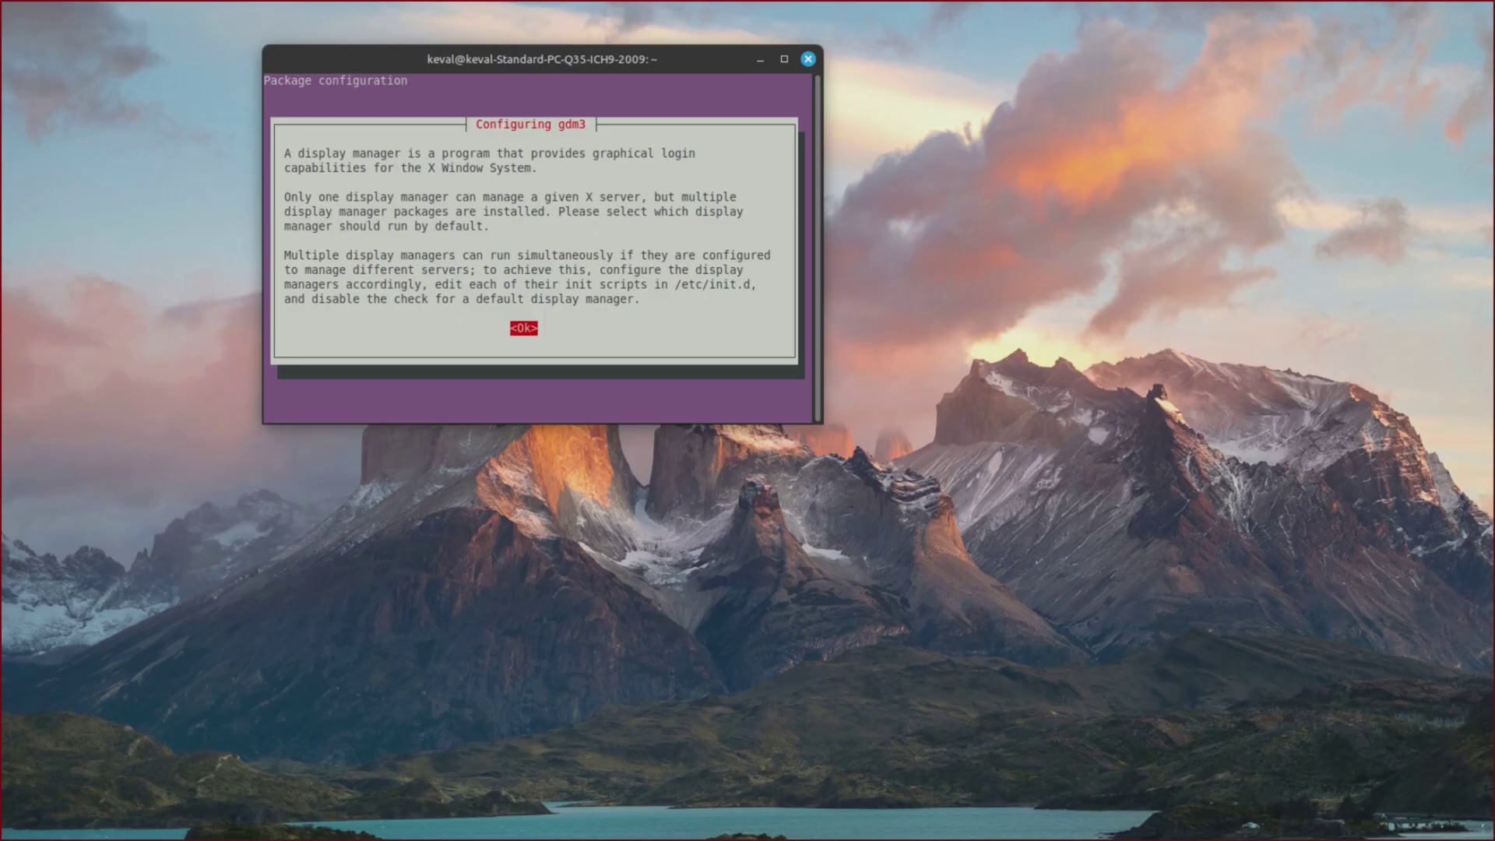
key(Return)
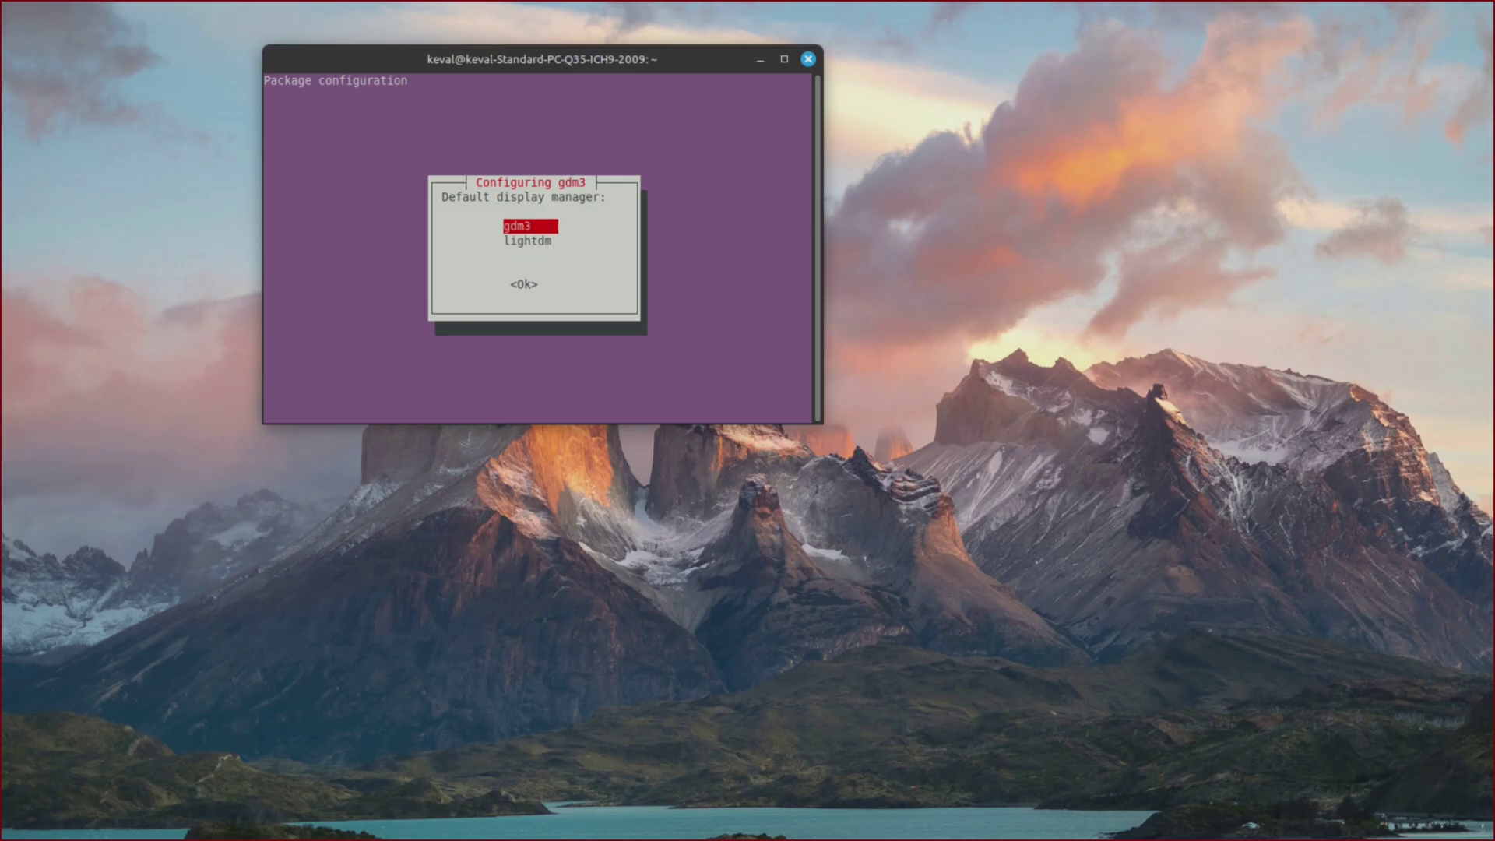
key(Return)
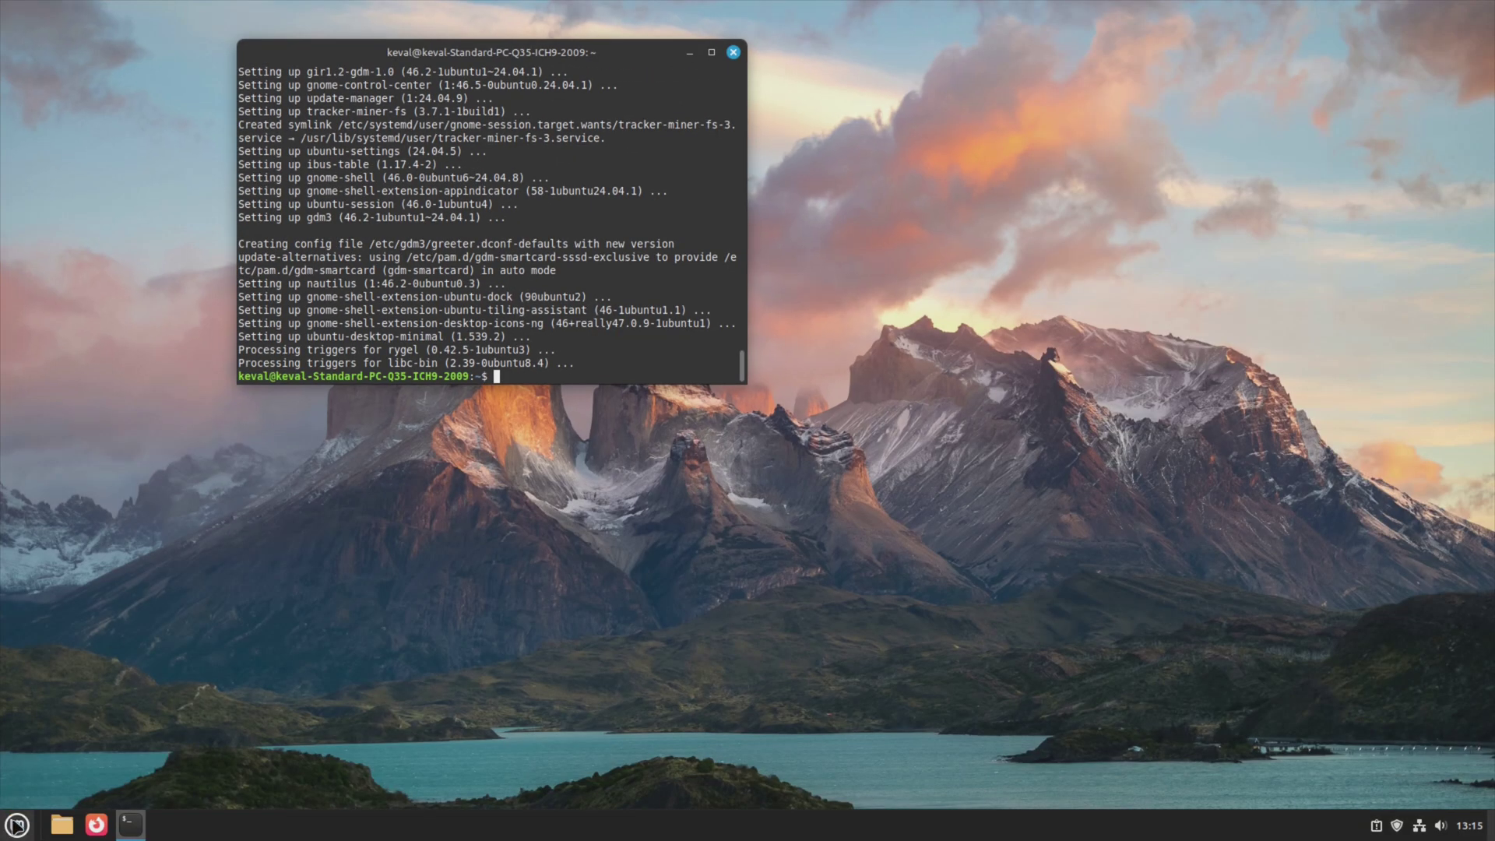
Once ubuntu-desktop-minimal finishes installing with gdm3 as default, open the Mint system menu
click(11, 820)
Choose Shut Down from the Mint menu and pick Restart
click(37, 780)
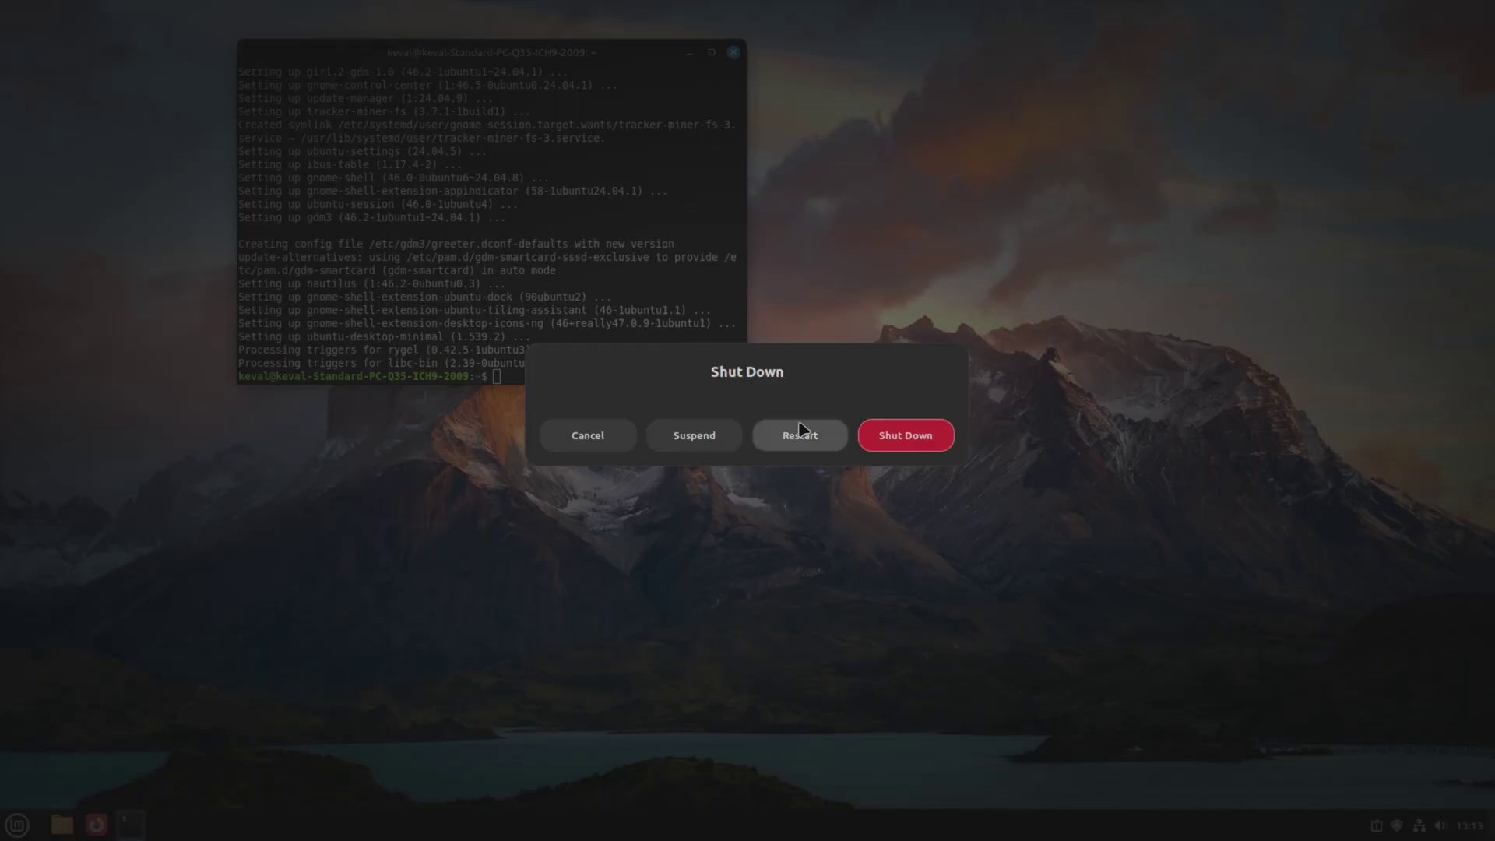
click(785, 442)
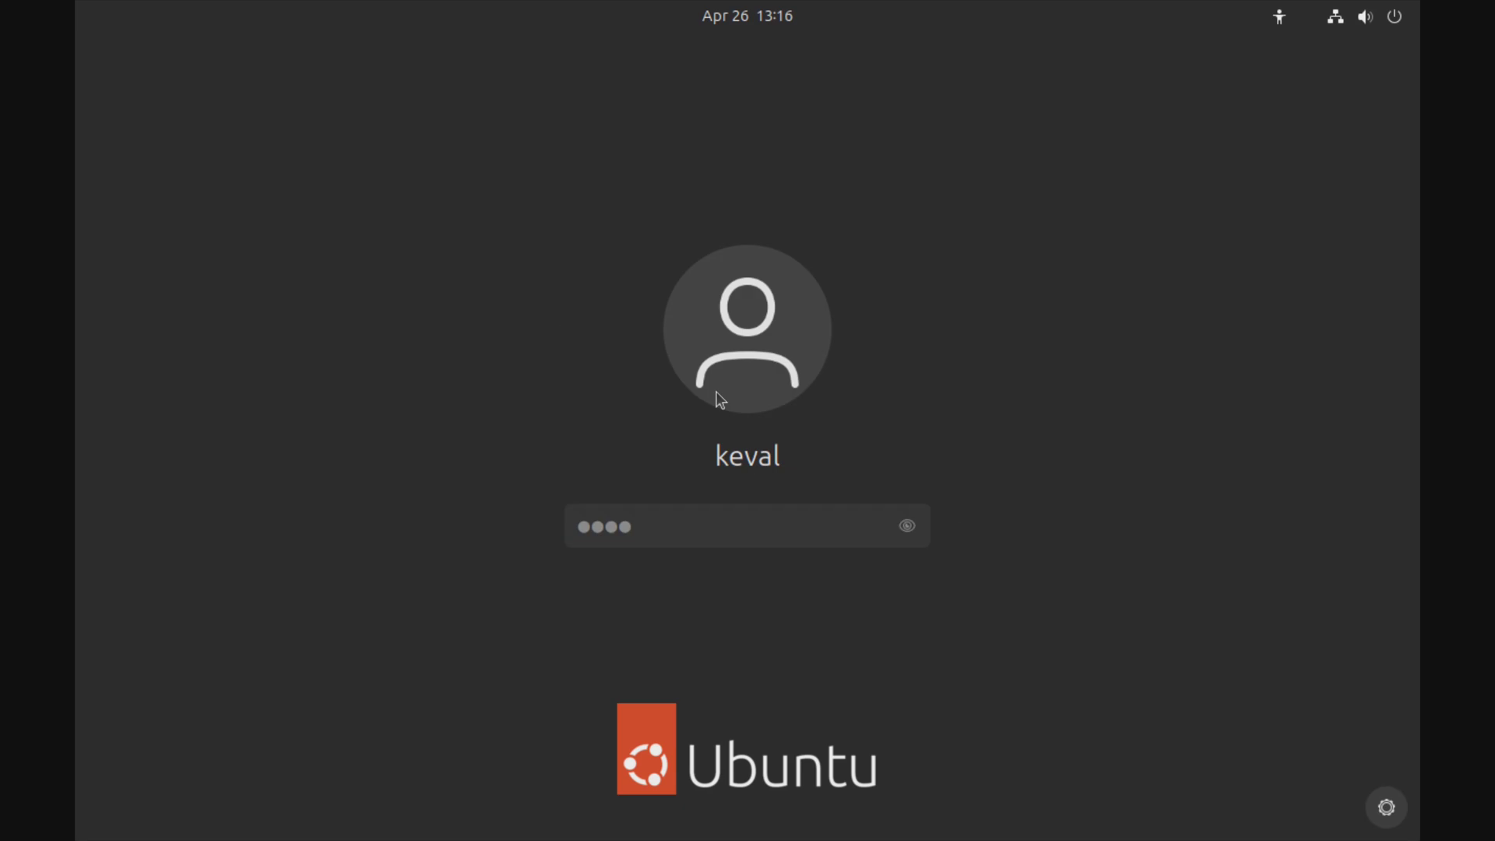
Submit the password for user keval at the GDM3 login screen
key(Return)
key(Return)
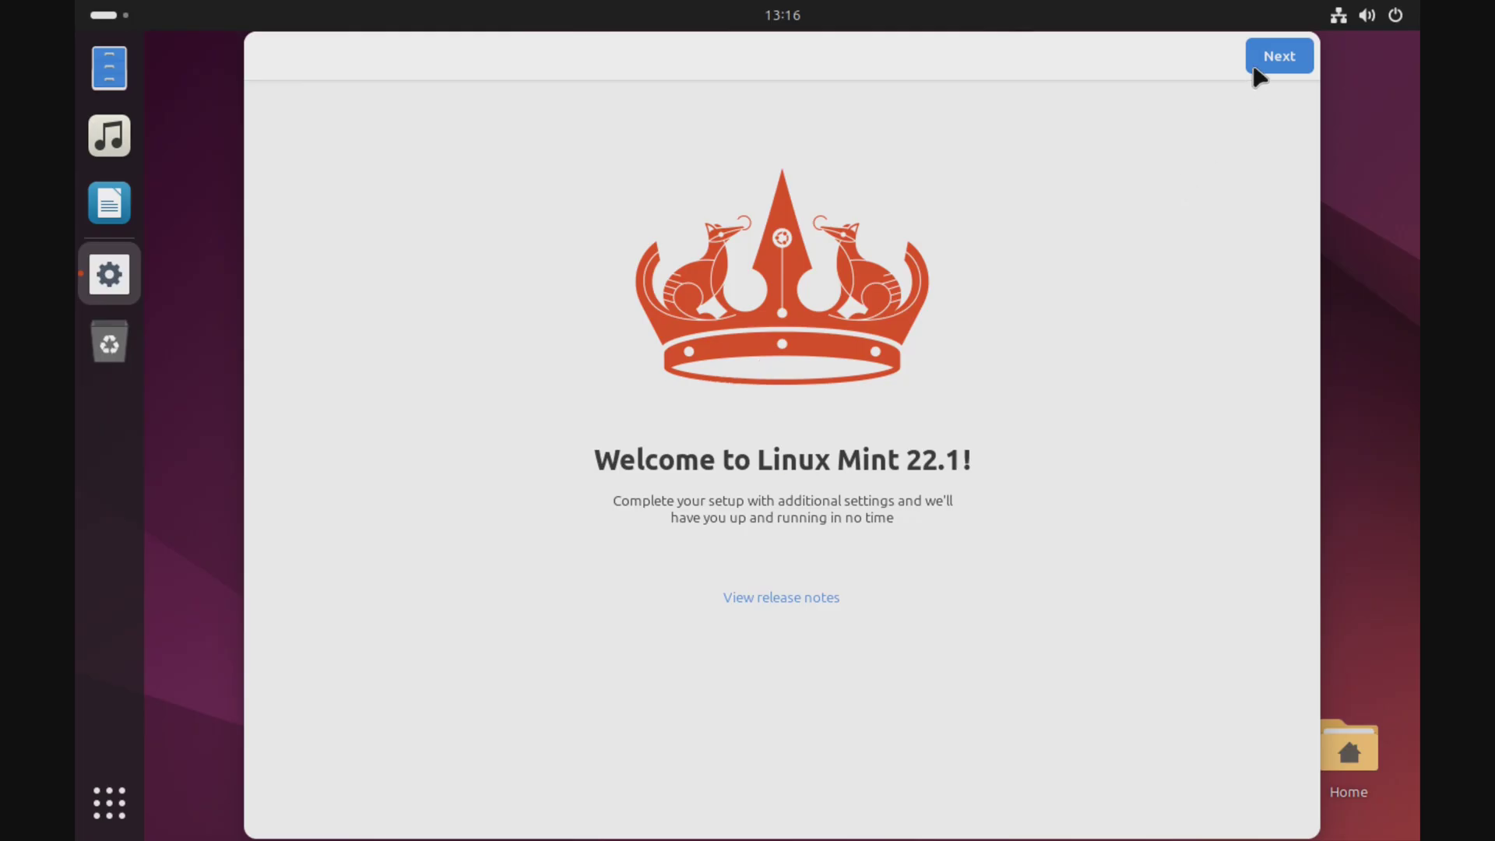
Page through the welcome setup, select 'No, don't share system data', and finish
click(1277, 66)
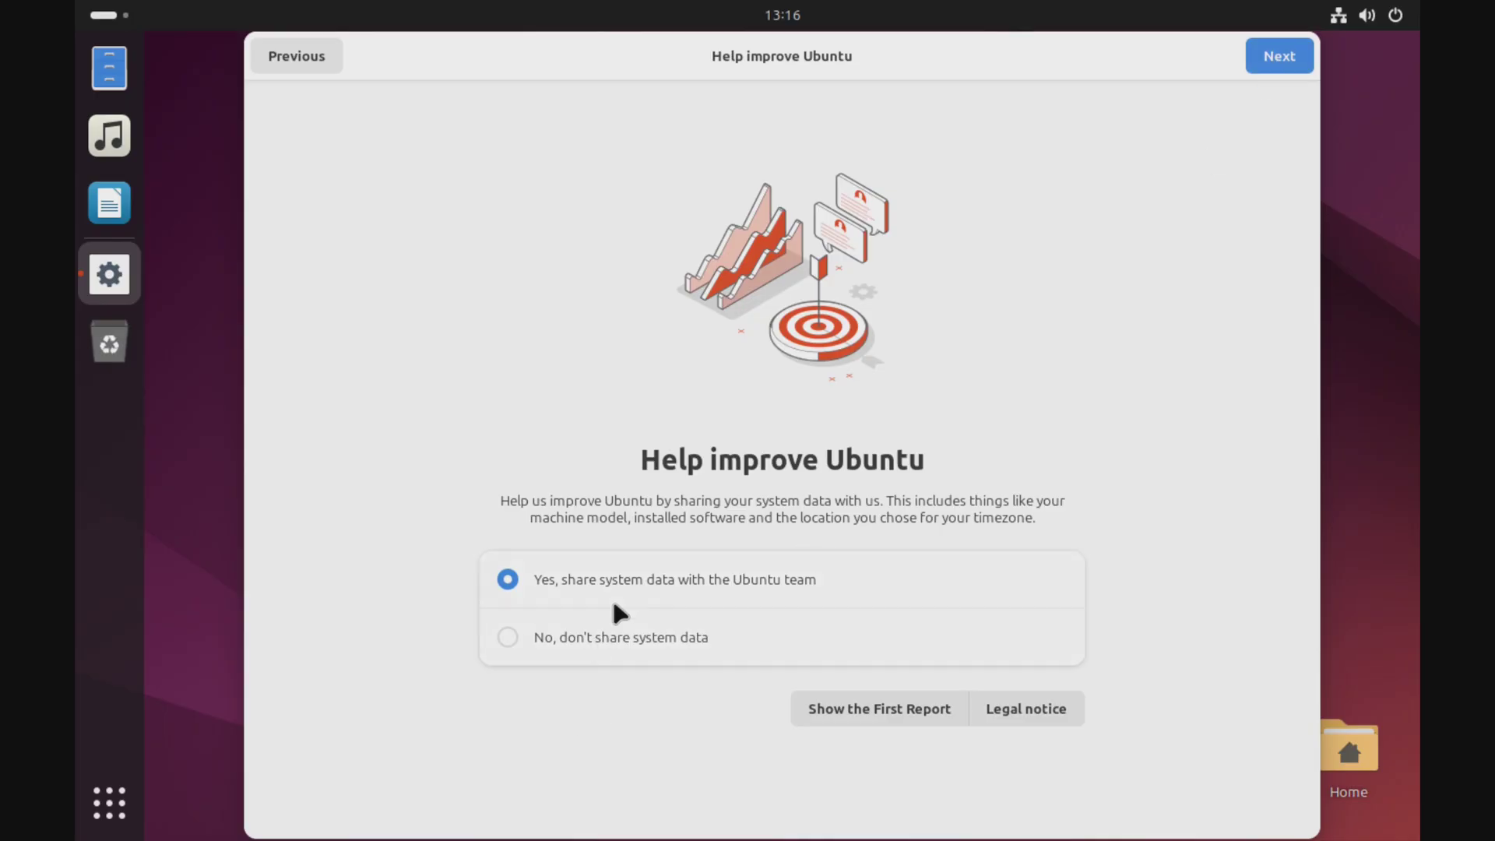
click(605, 638)
click(1276, 58)
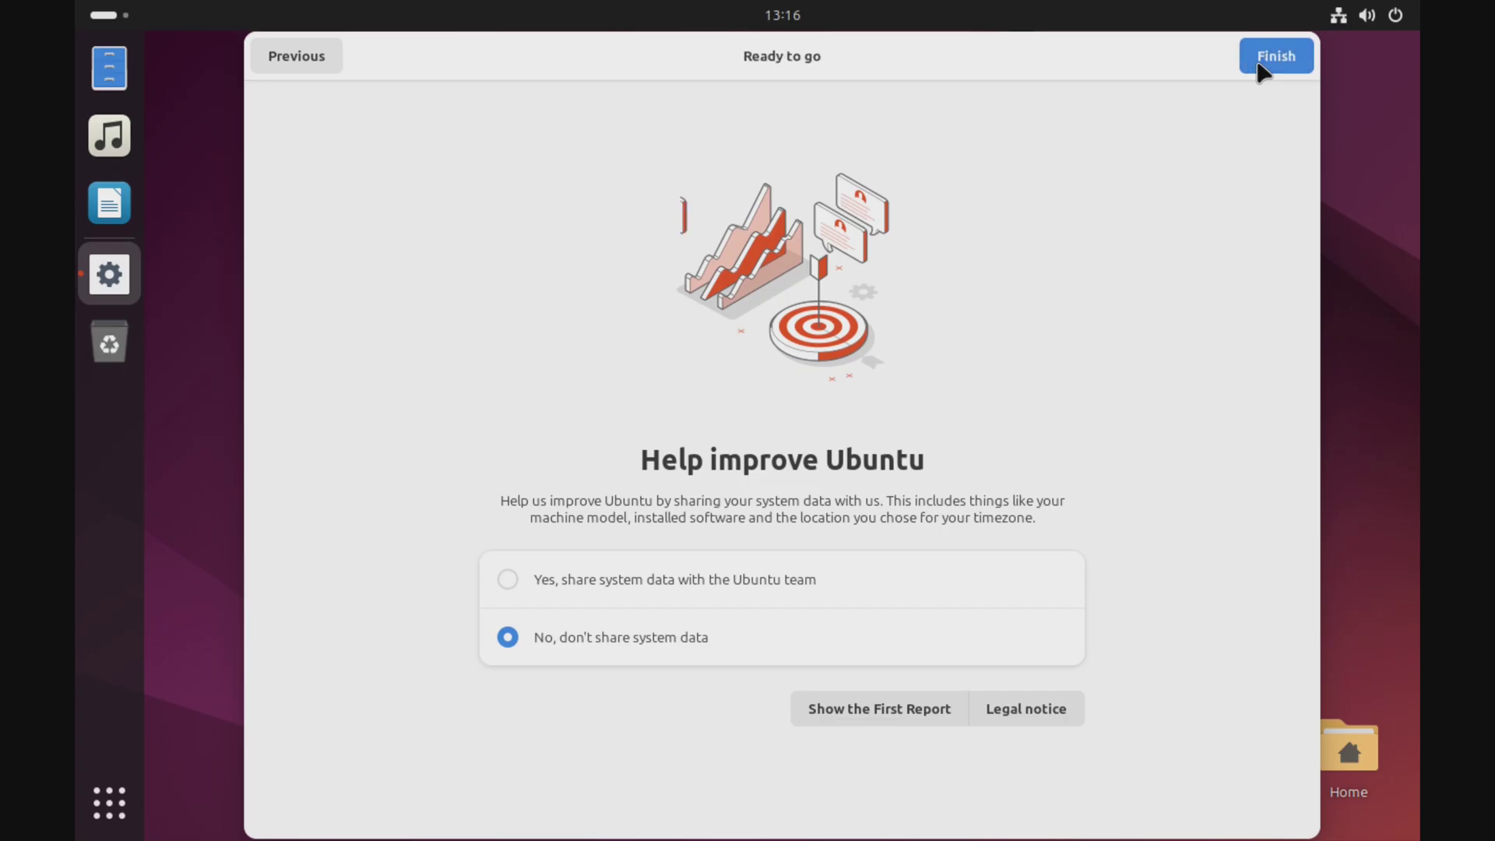
click(1276, 59)
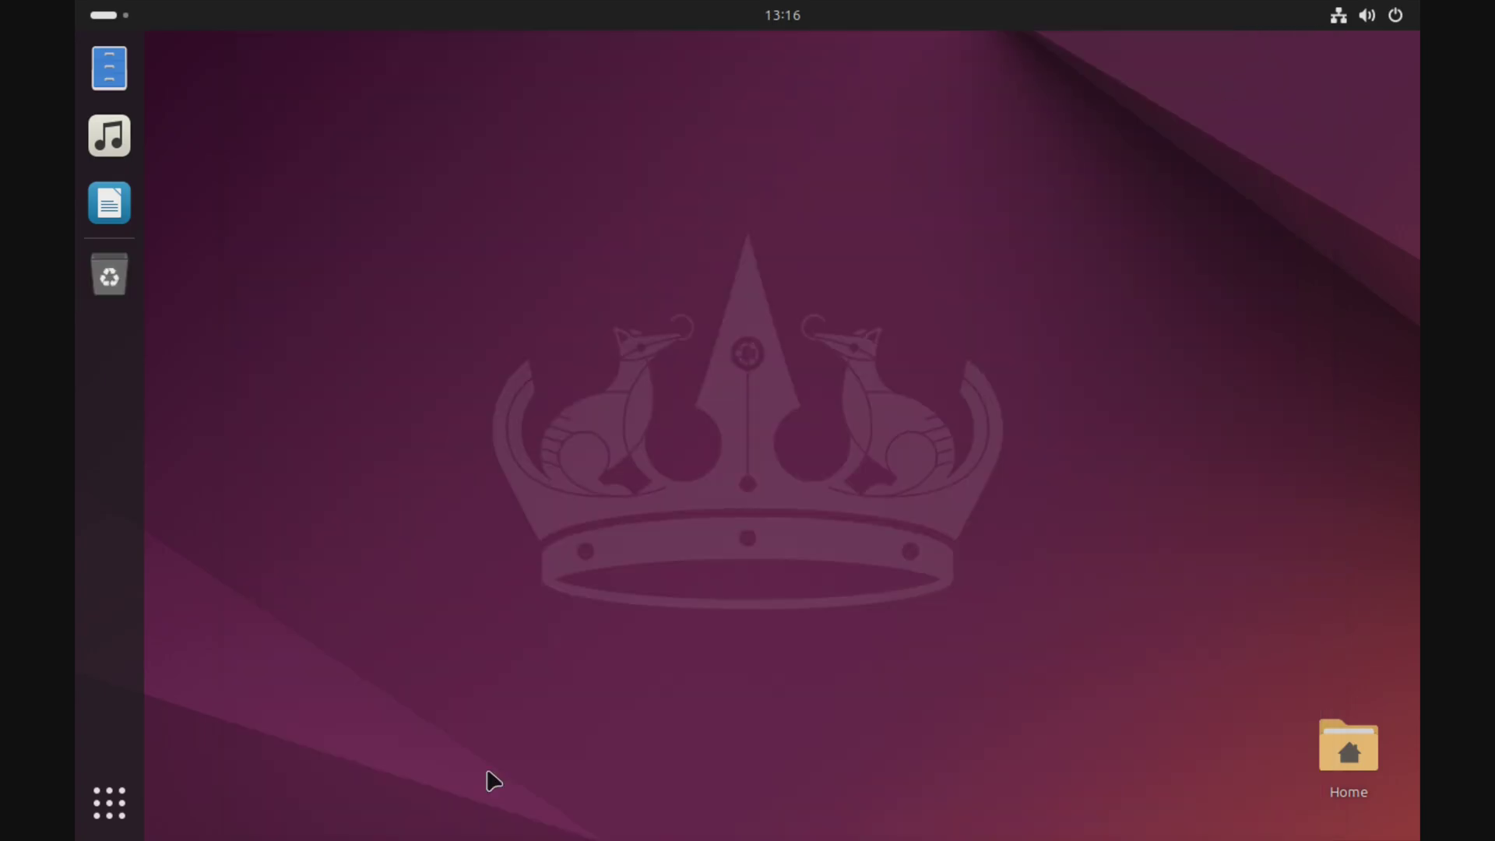
click(120, 807)
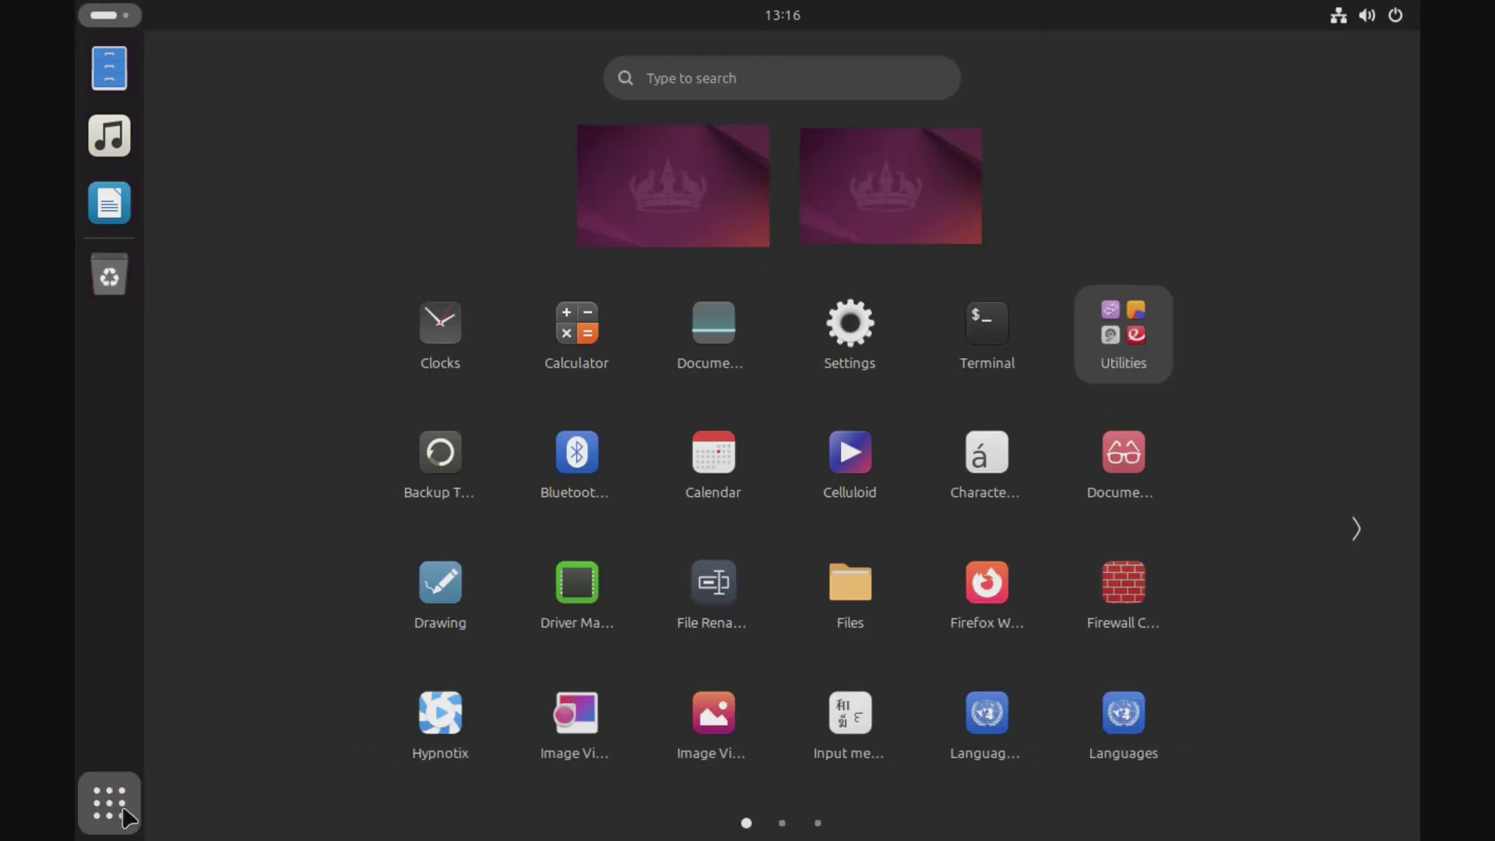
scroll(527, 560, down, 1)
scroll(734, 587, down, 1)
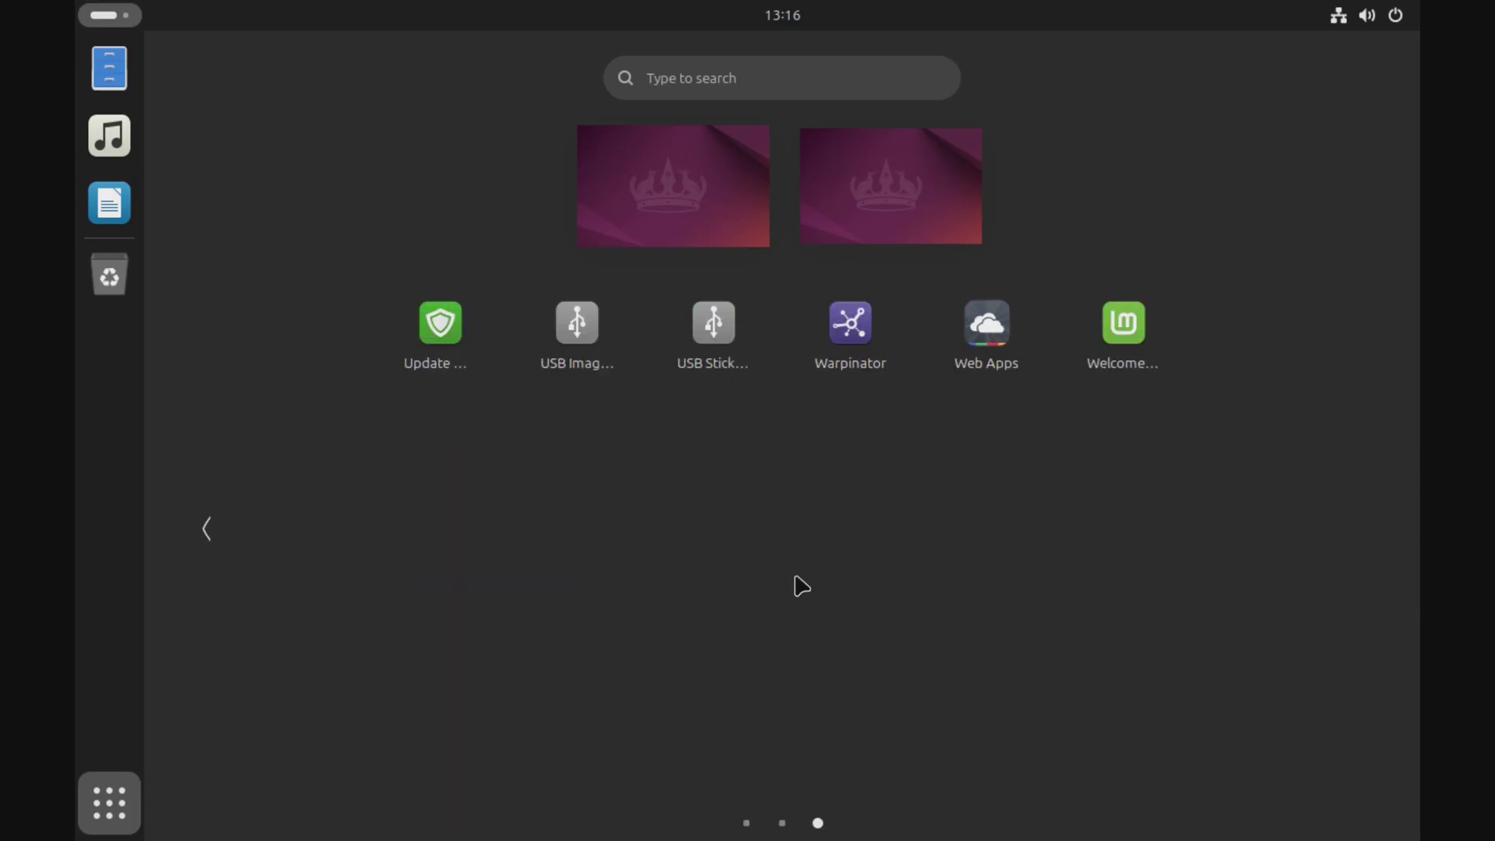
scroll(721, 612, up, 1)
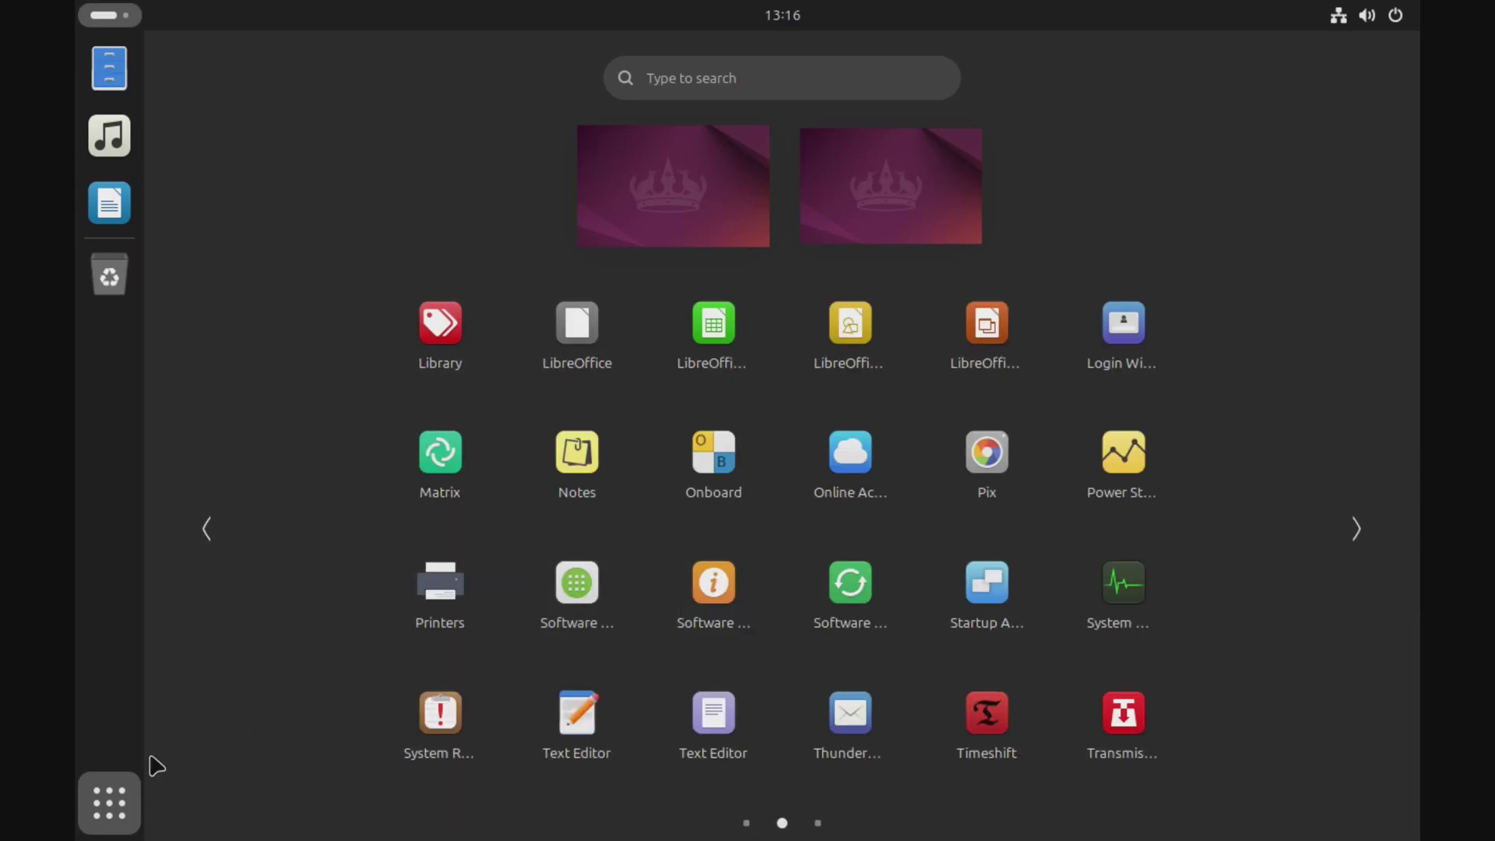
click(112, 799)
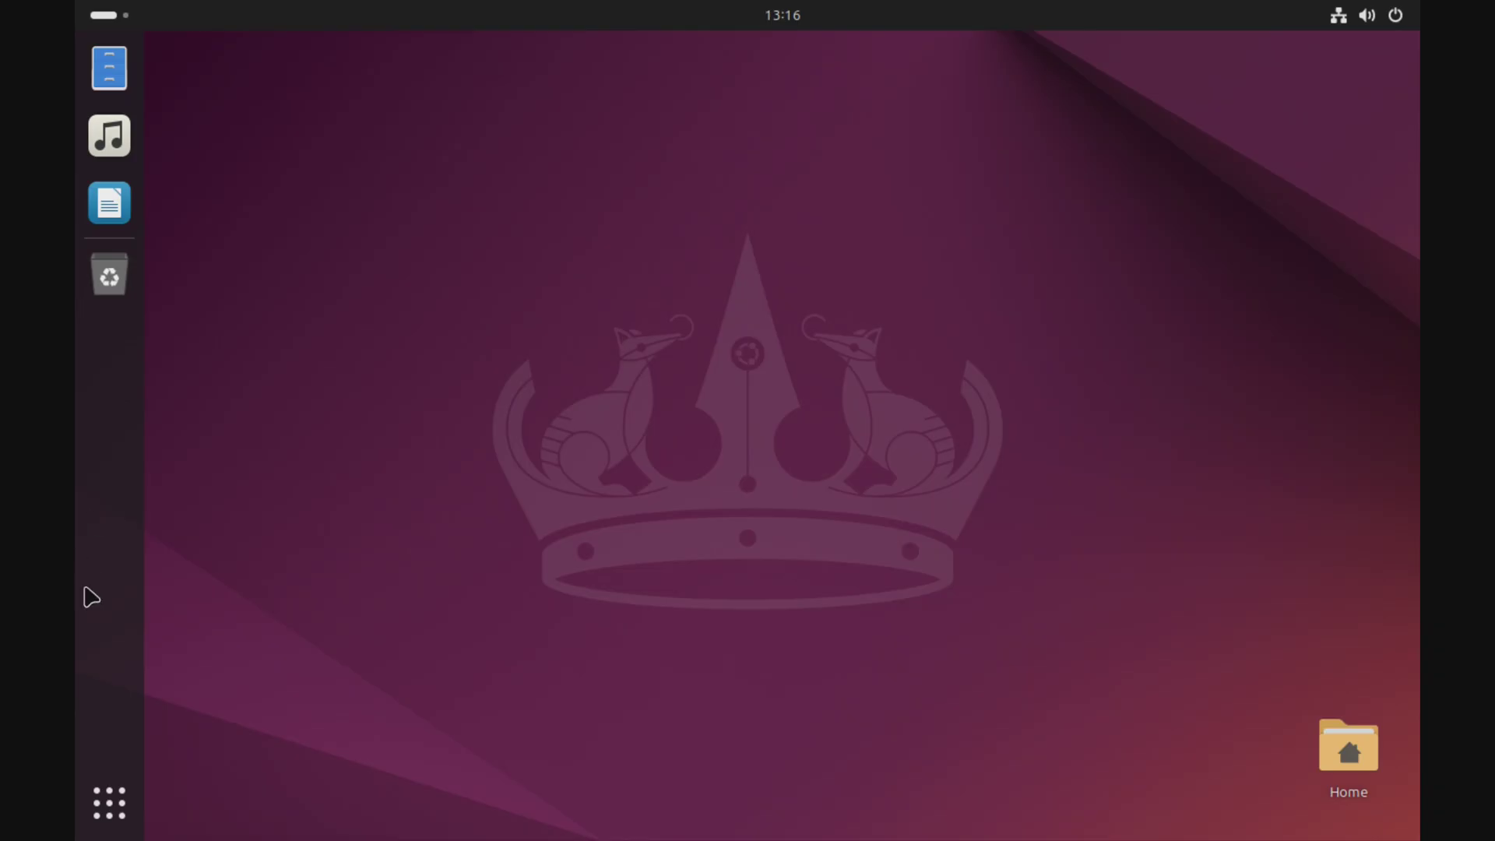
click(109, 802)
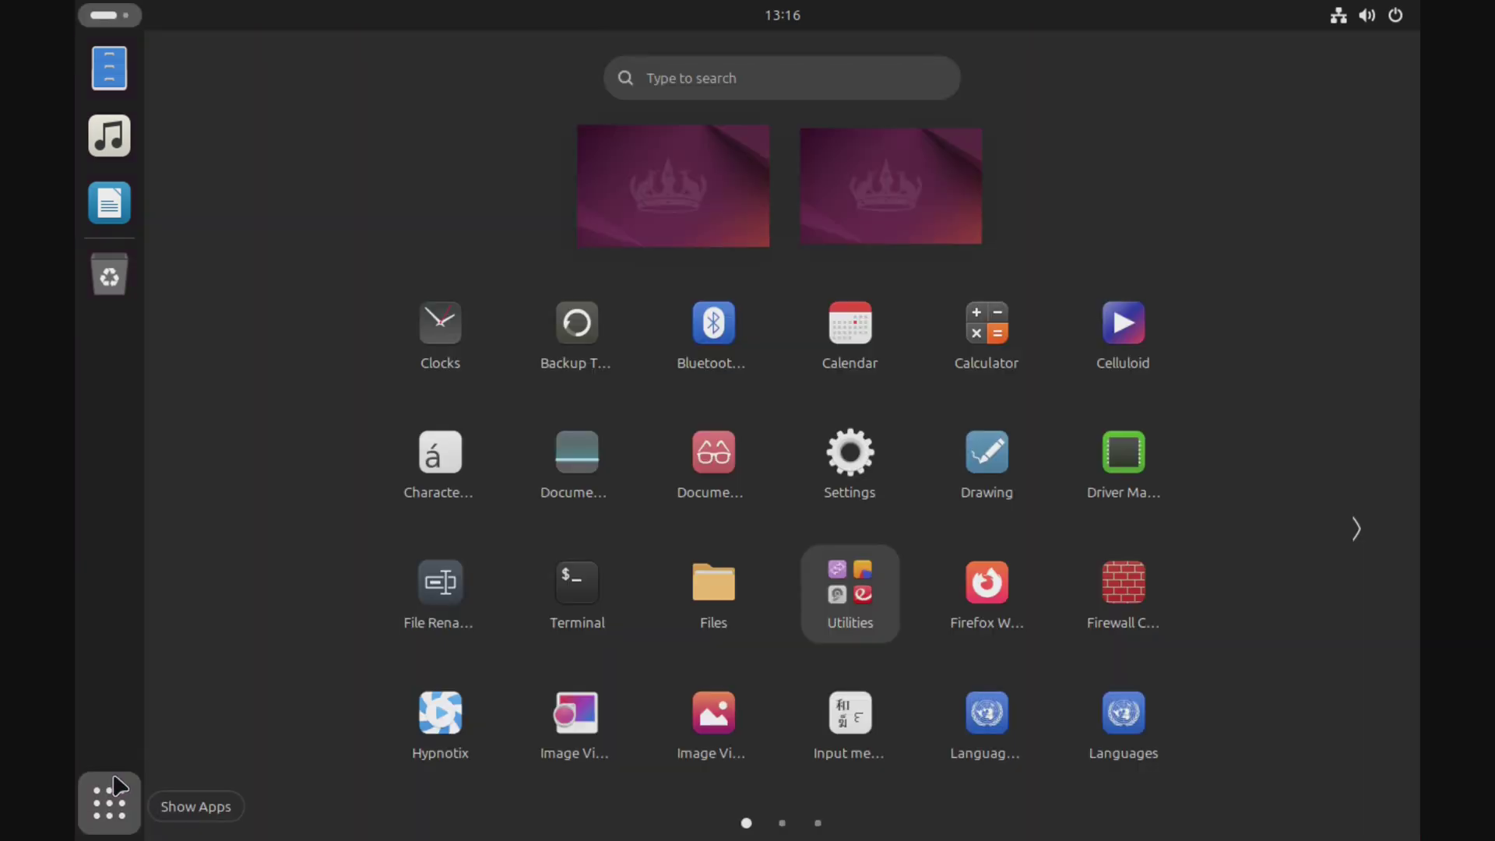
text(set)
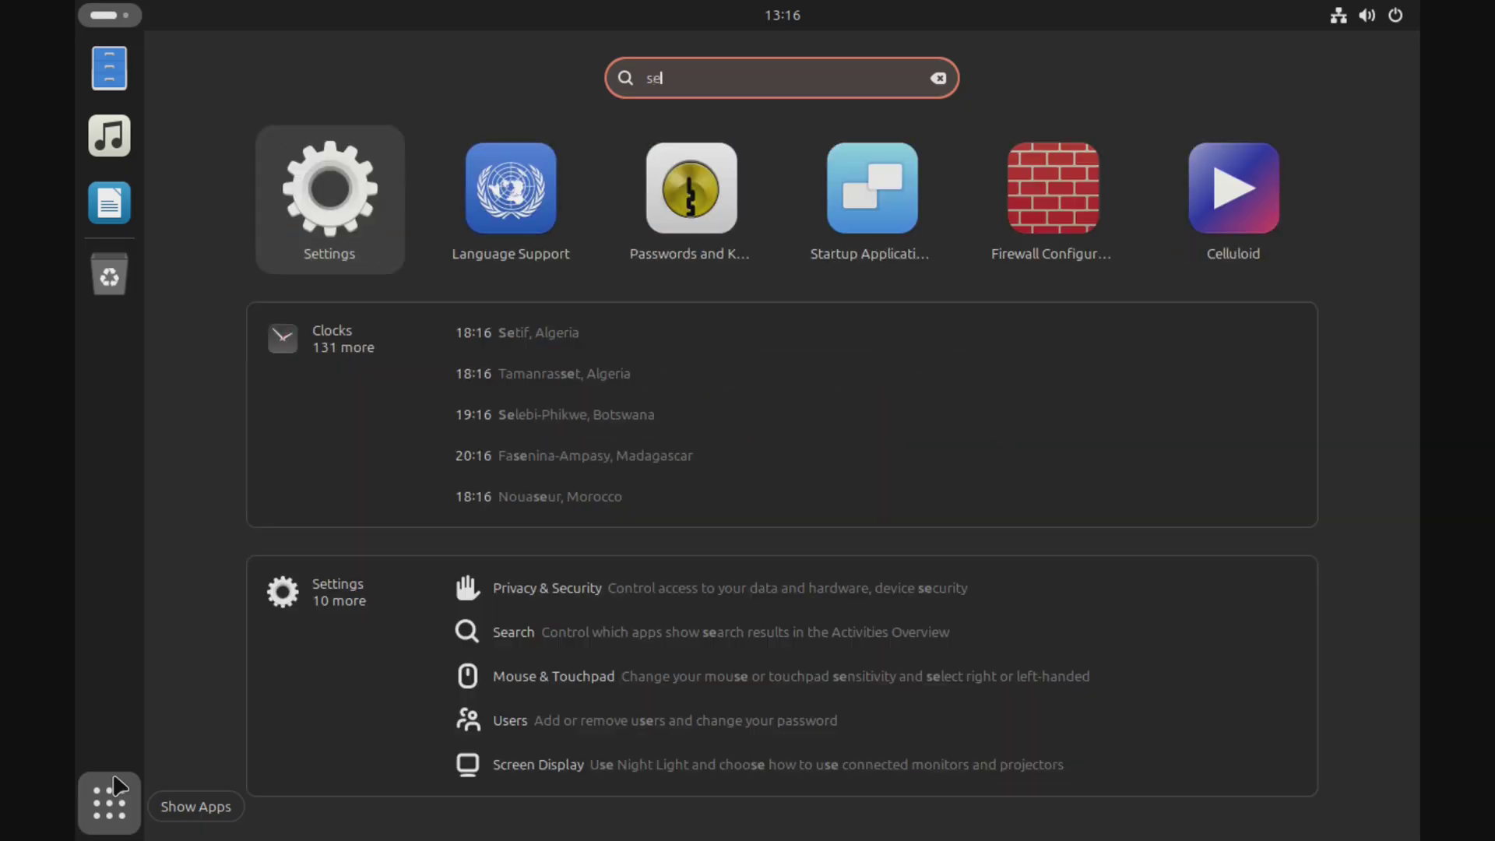
key(Return)
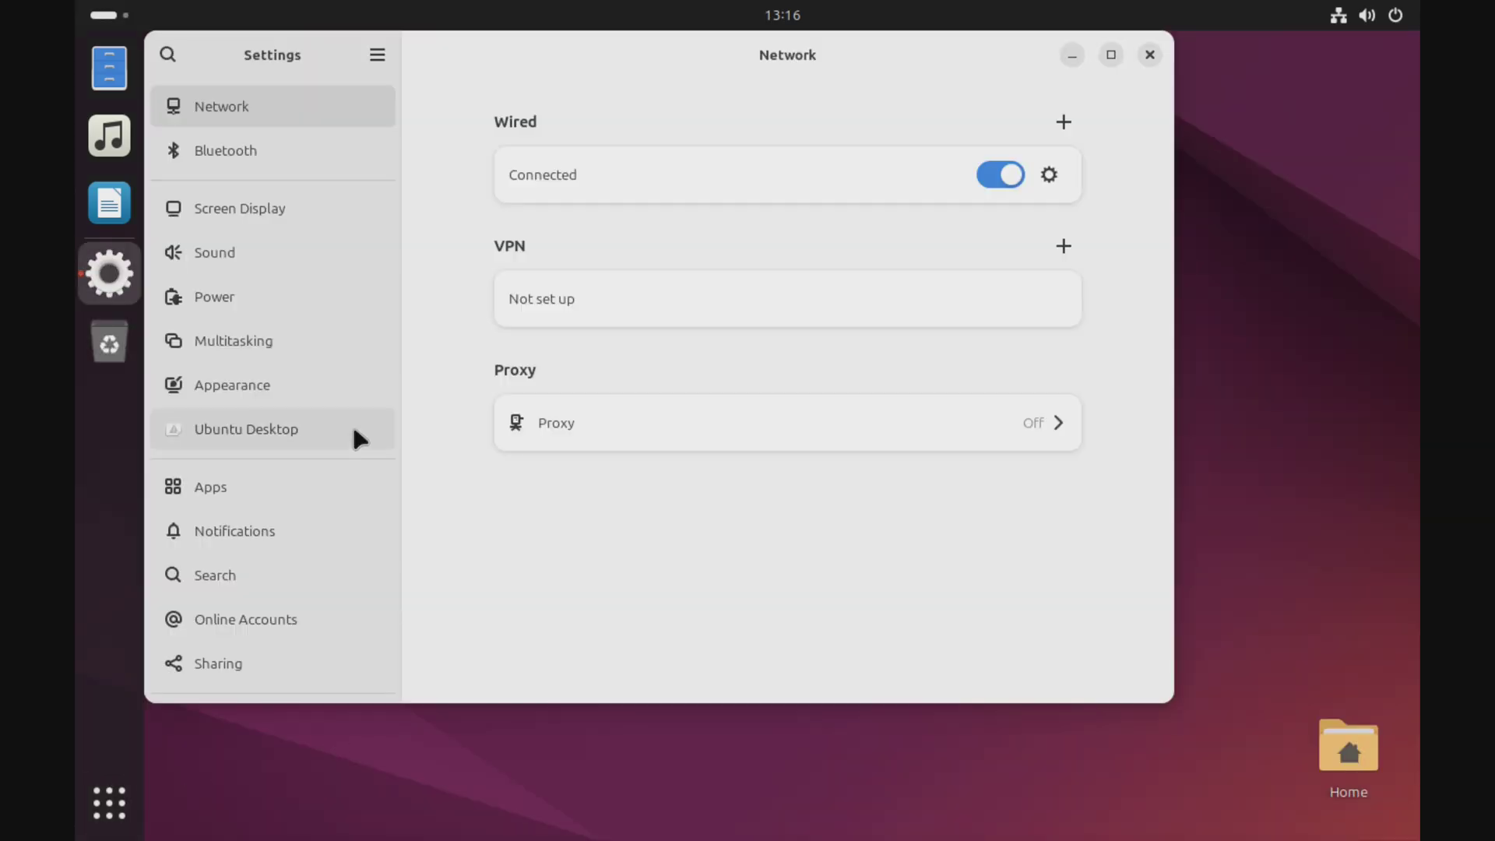
scroll(239, 420, down, 4)
scroll(242, 532, down, 2)
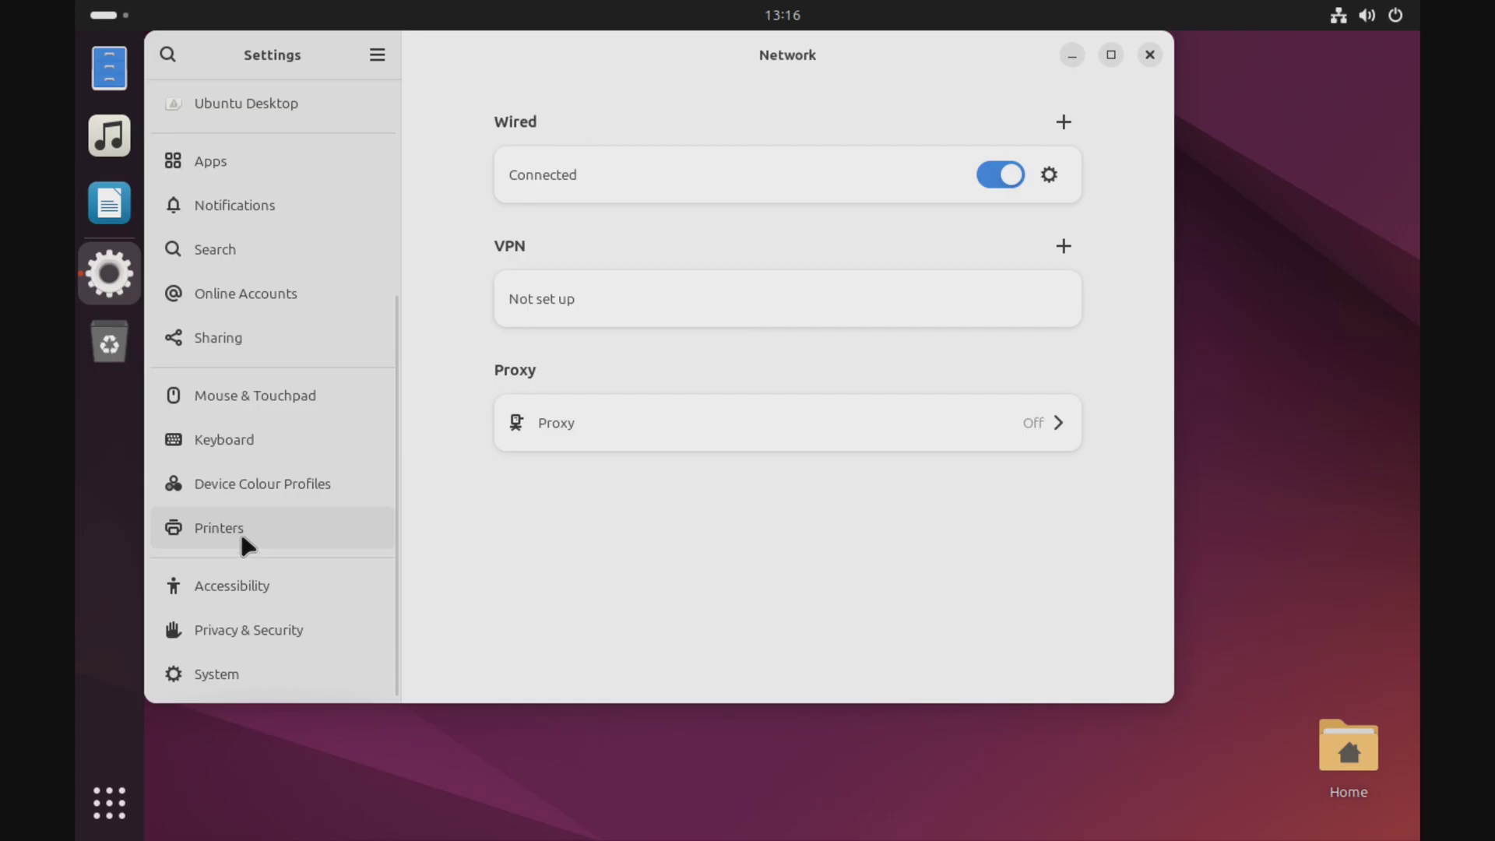
click(1149, 55)
Open the app grid with Show Apps in the dock
click(88, 804)
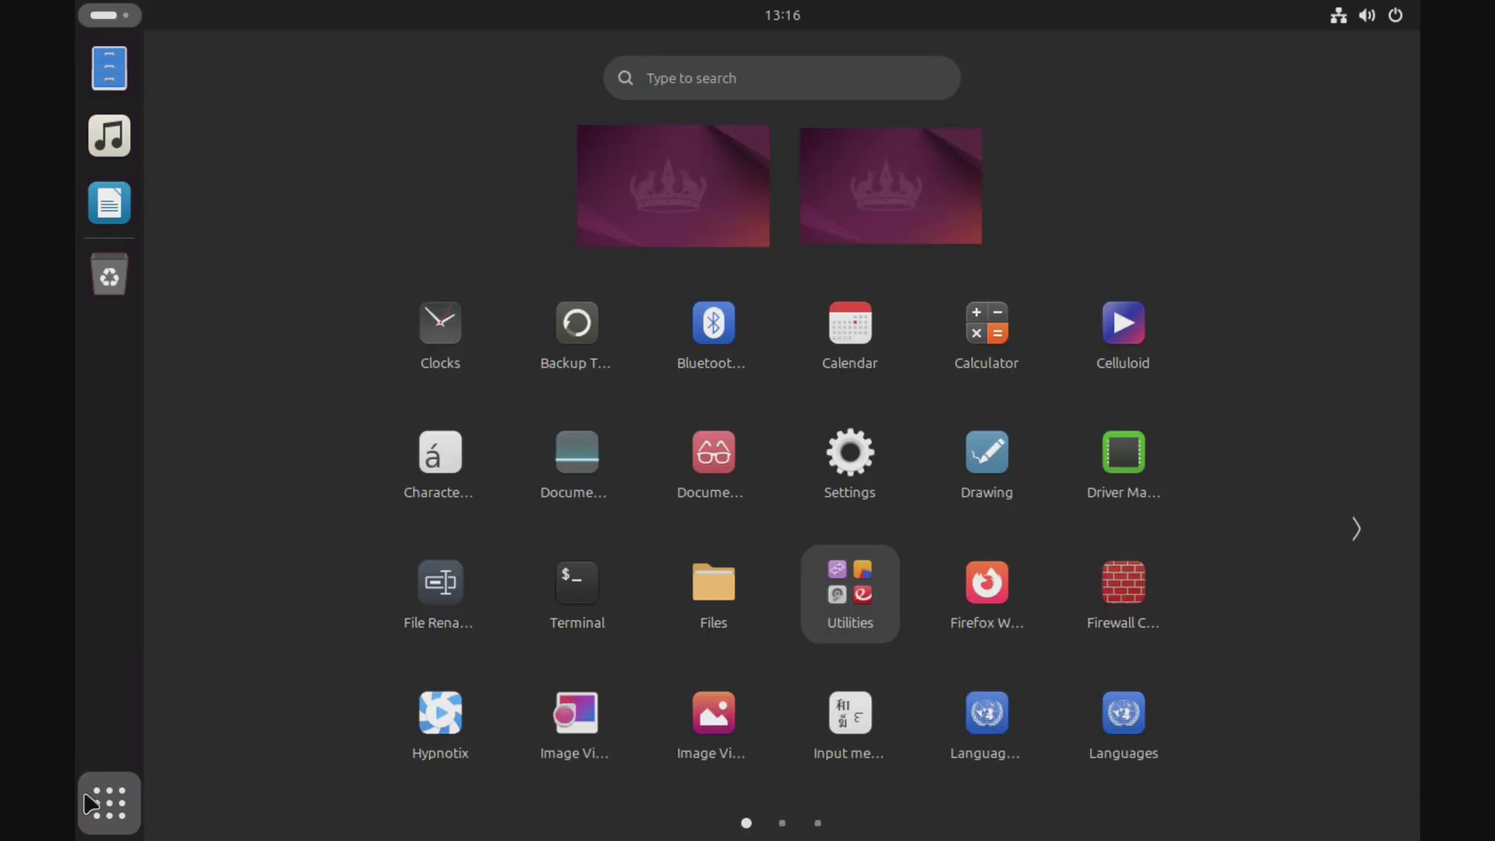
scroll(514, 520, down, 1)
scroll(579, 479, down, 1)
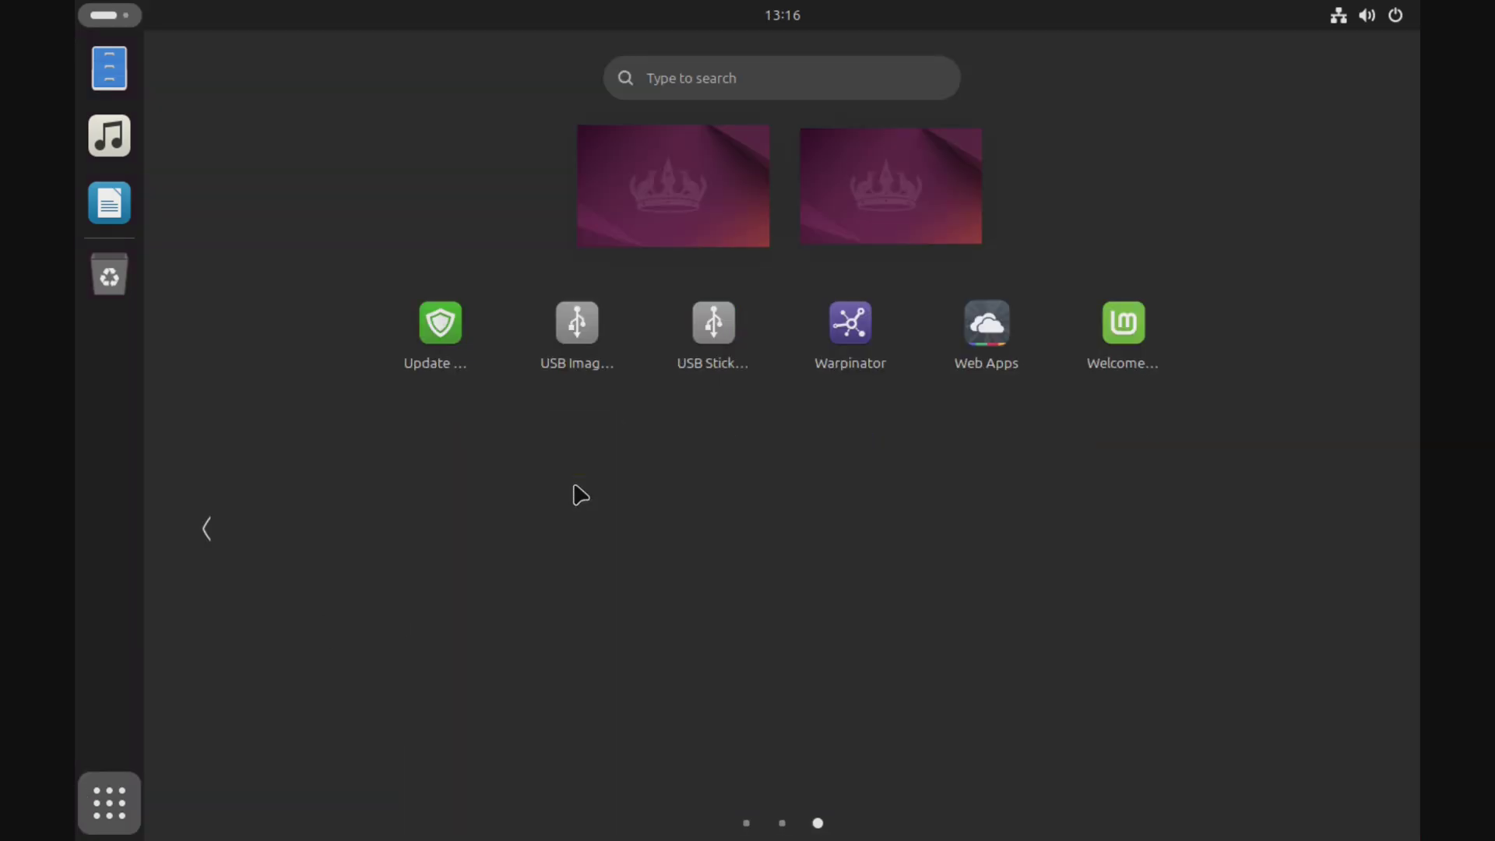
scroll(579, 504, up, 1)
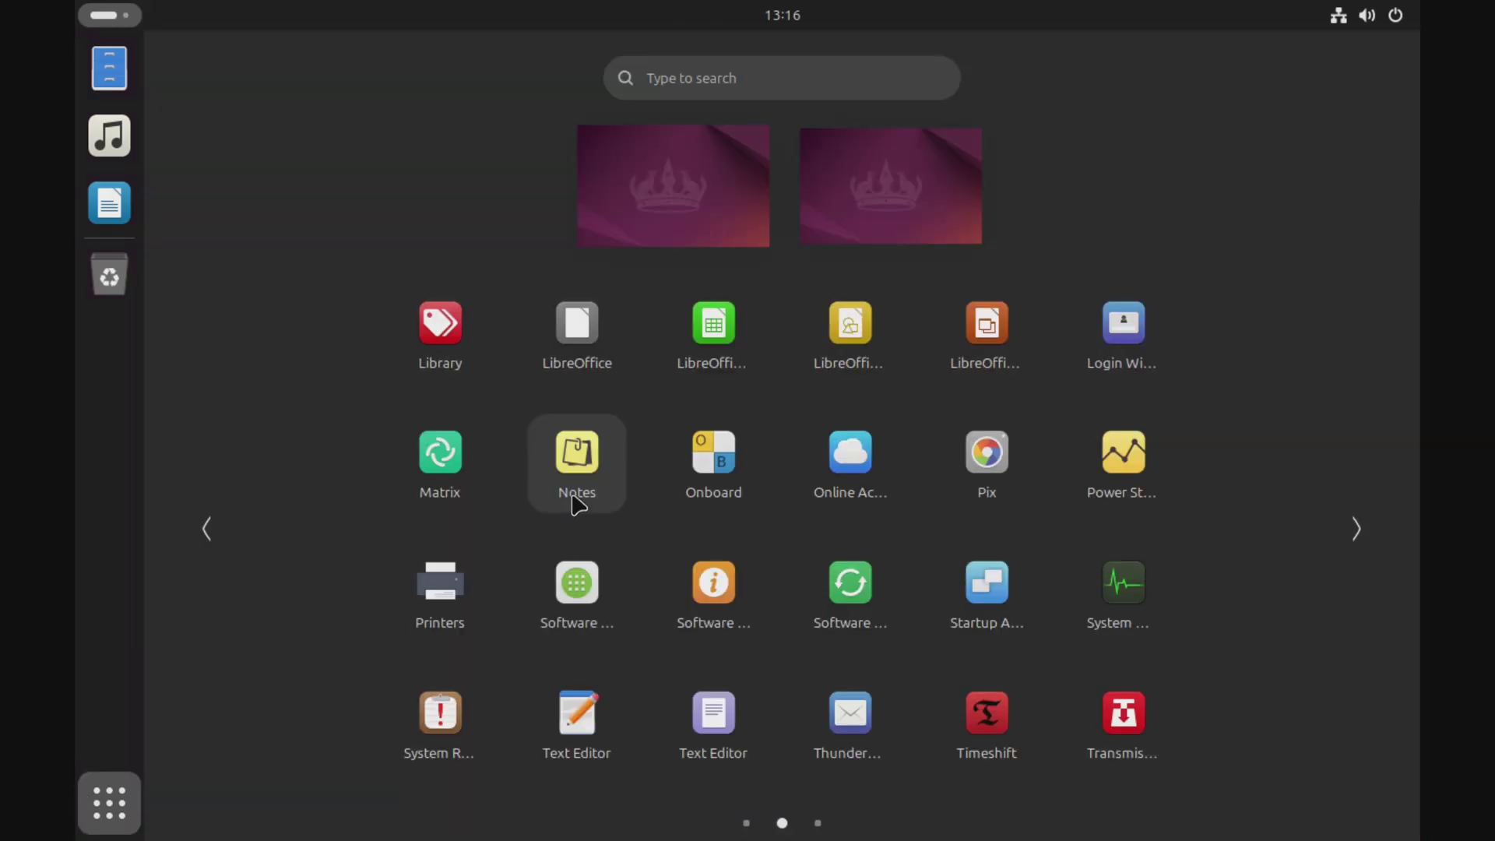
scroll(727, 574, up, 1)
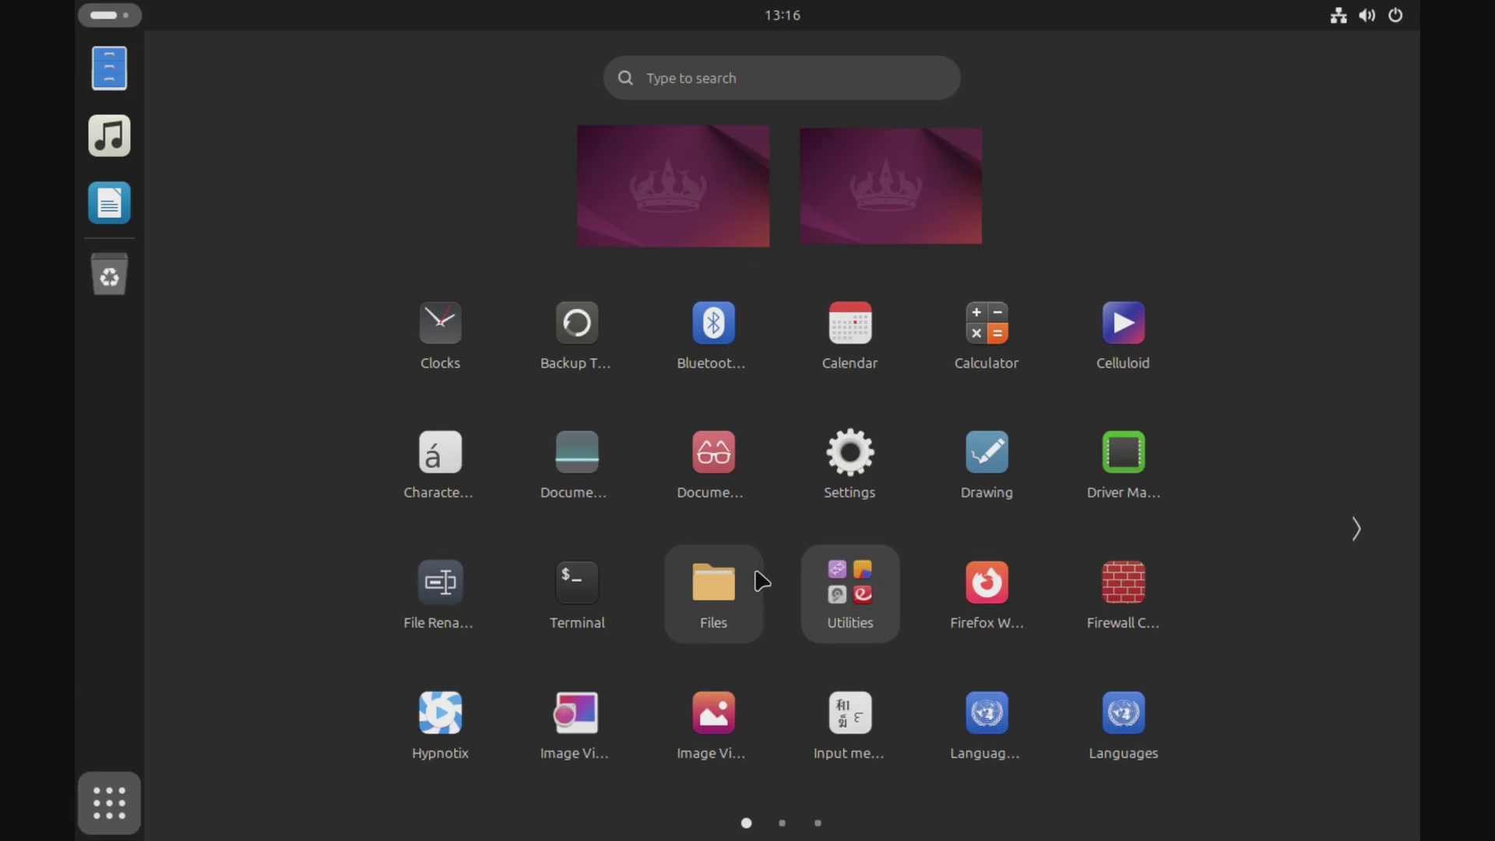